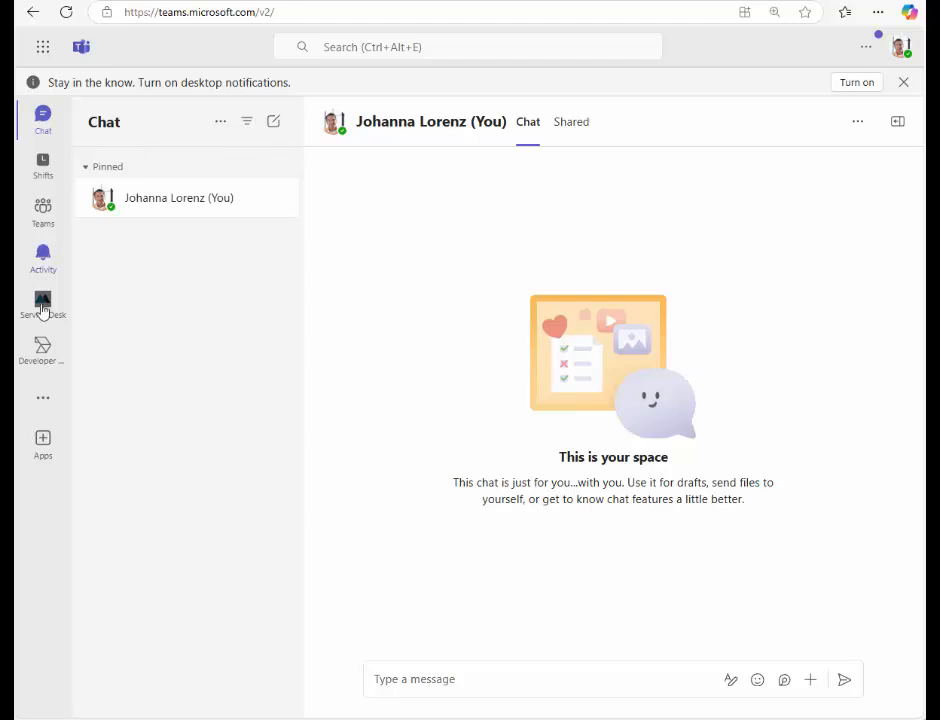
Step: Open the Support Queue app and log in to the queue by sending "#login"
{"action": "left_click", "coordinate": [44, 400]}
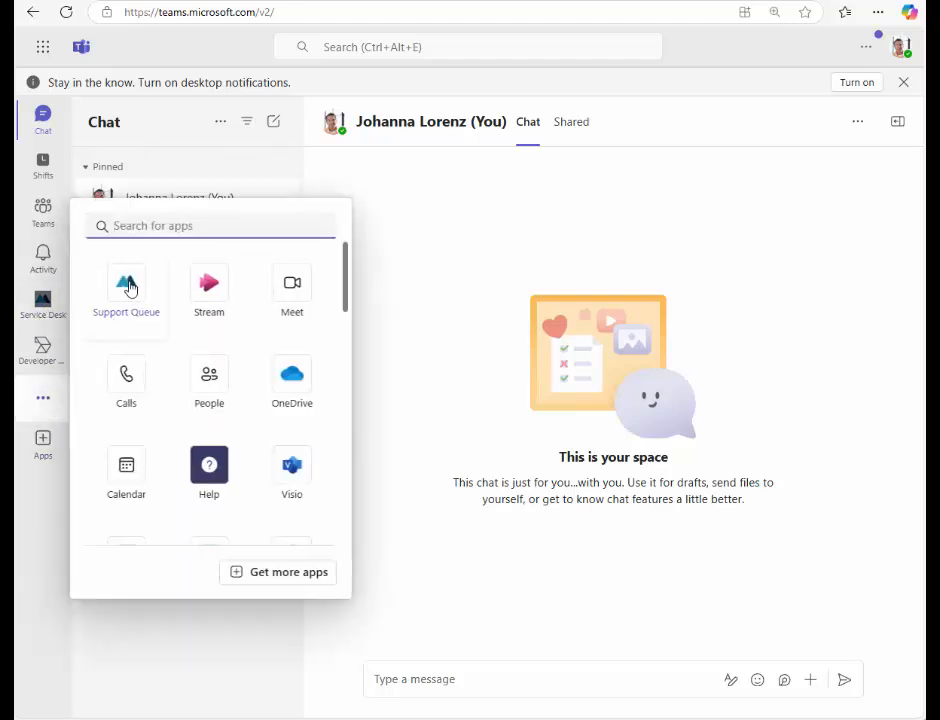
{"action": "left_click", "coordinate": [128, 288]}
{"action": "type", "text": "#login"}
{"action": "key", "text": "Return"}
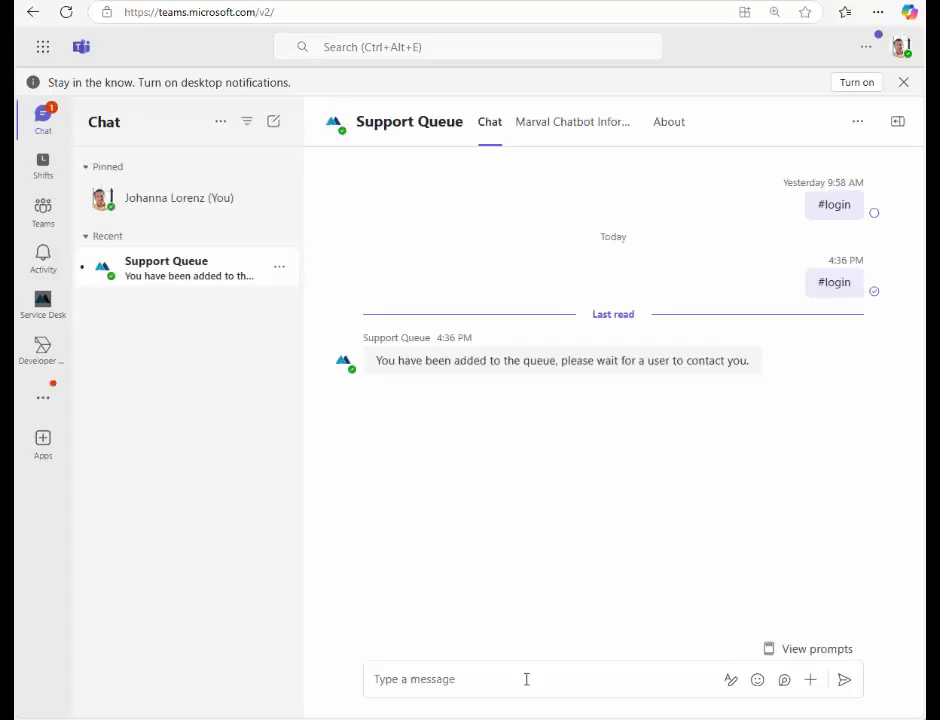
Step: Review the Support Queue's suggested prompts and their descriptions, and close the list
{"action": "left_click", "coordinate": [815, 649]}
{"action": "scroll", "coordinate": [762, 573], "scroll_direction": "down", "scroll_amount": 1}
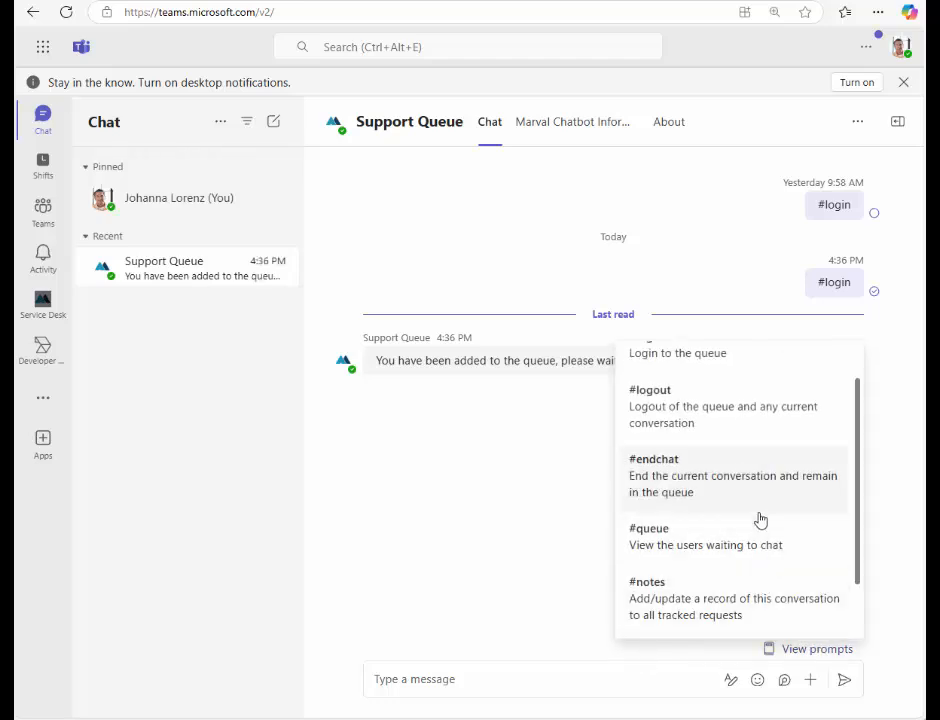
{"action": "scroll", "coordinate": [760, 519], "scroll_direction": "up", "scroll_amount": 1}
{"action": "scroll", "coordinate": [760, 519], "scroll_direction": "down", "scroll_amount": 2}
{"action": "scroll", "coordinate": [760, 519], "scroll_direction": "up", "scroll_amount": 2}
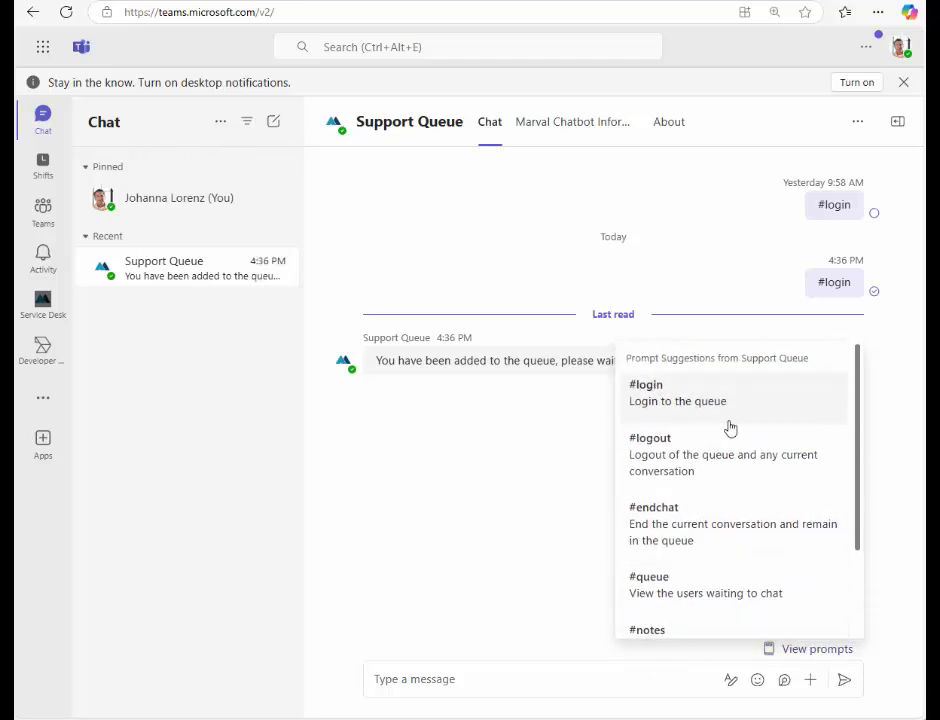
{"action": "scroll", "coordinate": [710, 506], "scroll_direction": "down", "scroll_amount": 2}
{"action": "left_click", "coordinate": [504, 501]}
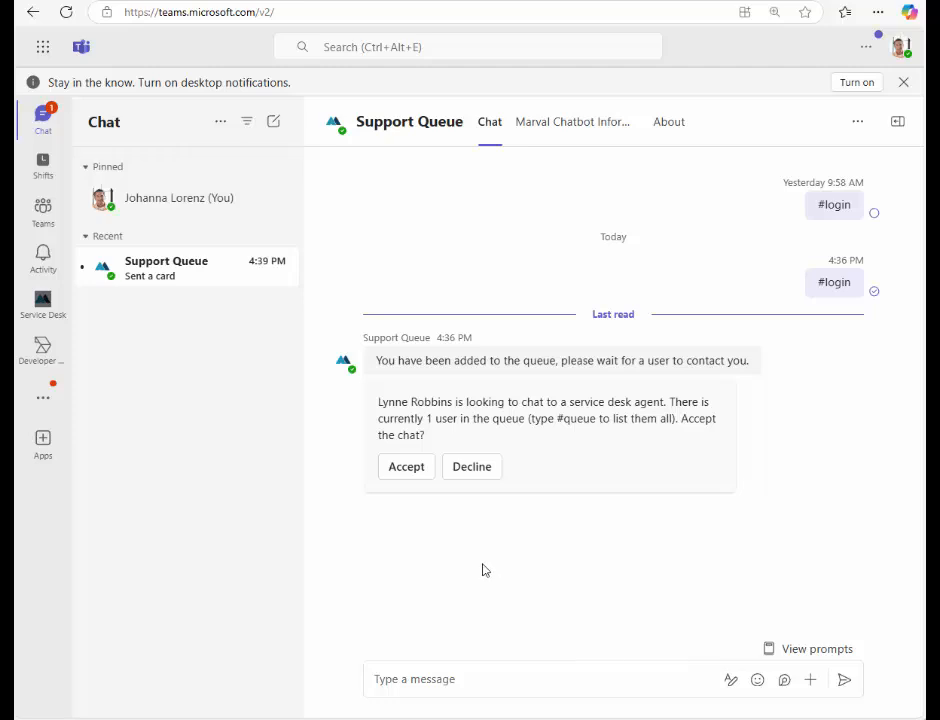
Step: Send "#queue" in the Support Queue chat to list the waiting users
{"action": "left_click", "coordinate": [587, 677]}
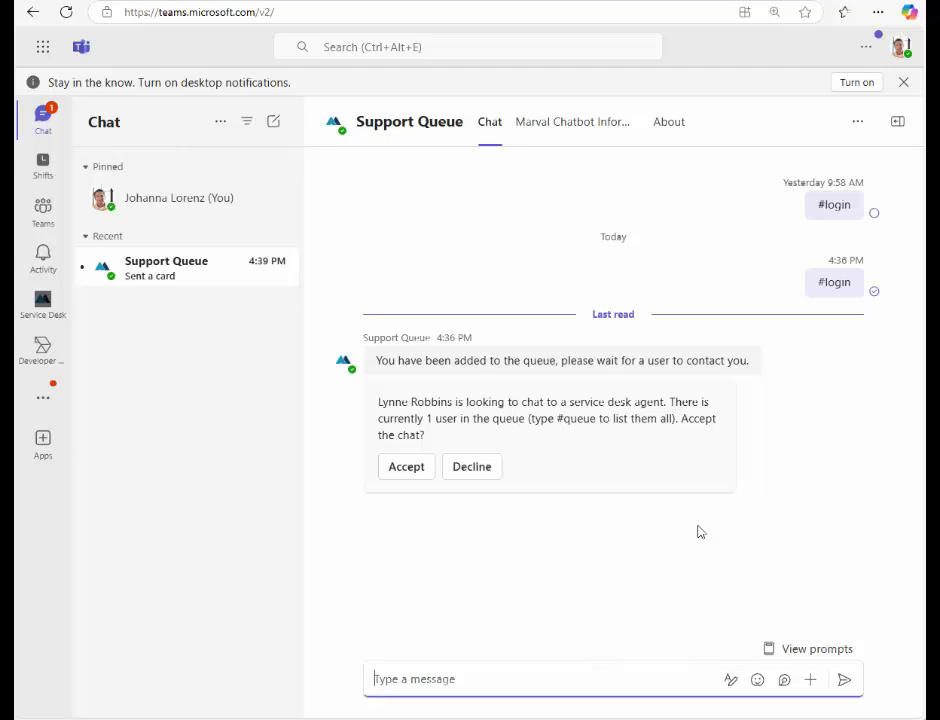
{"action": "type", "text": "#queue"}
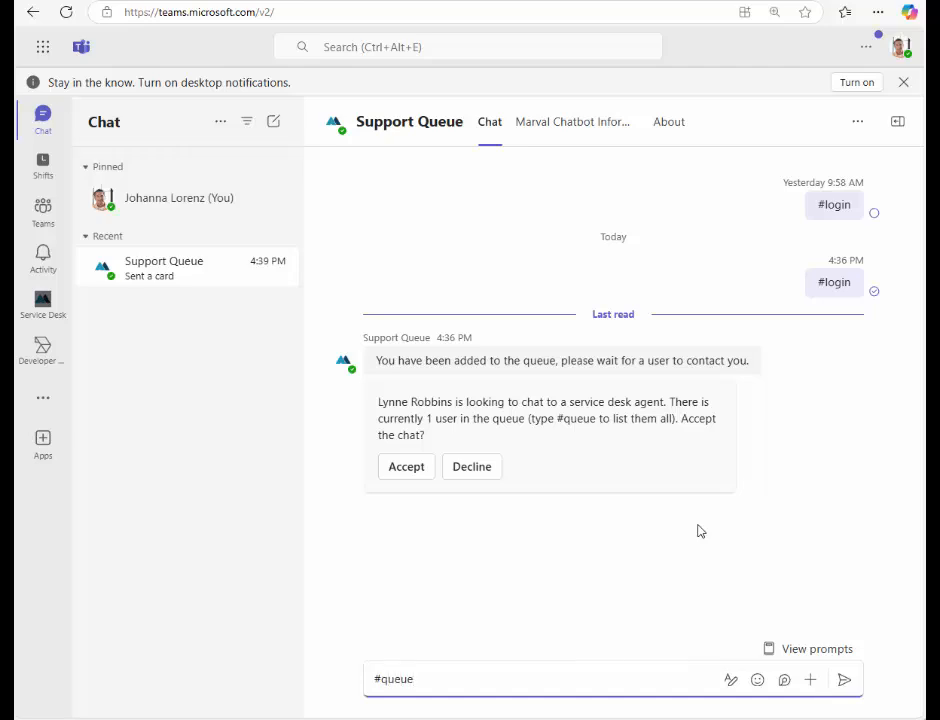
{"action": "key", "text": "Return"}
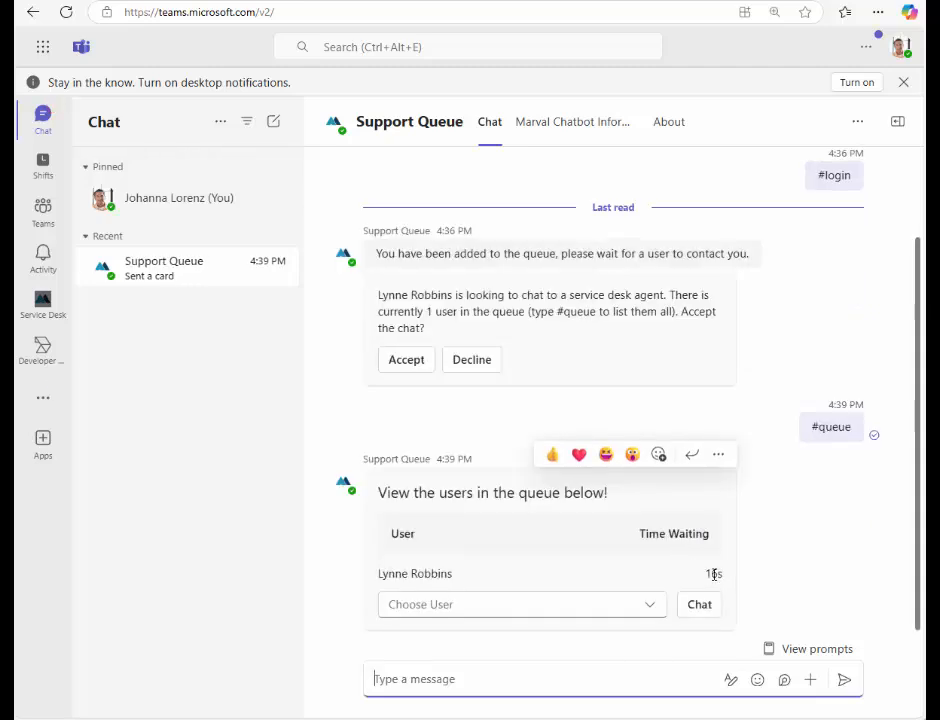
Step: Choose the waiting user in the queue card and start a chat with them
{"action": "left_click", "coordinate": [490, 604]}
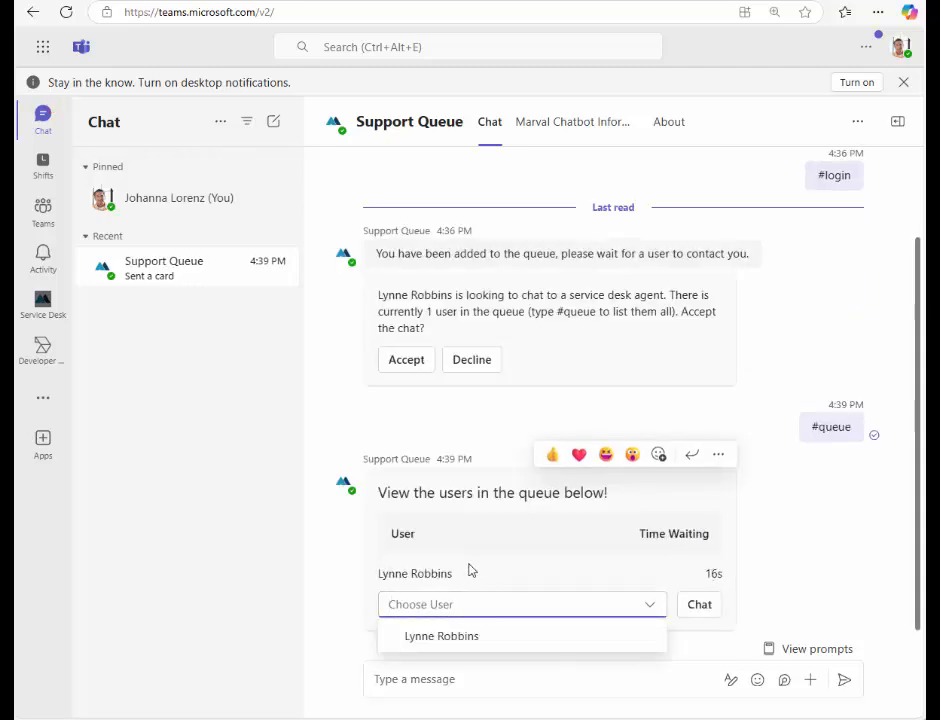
{"action": "left_click", "coordinate": [458, 636]}
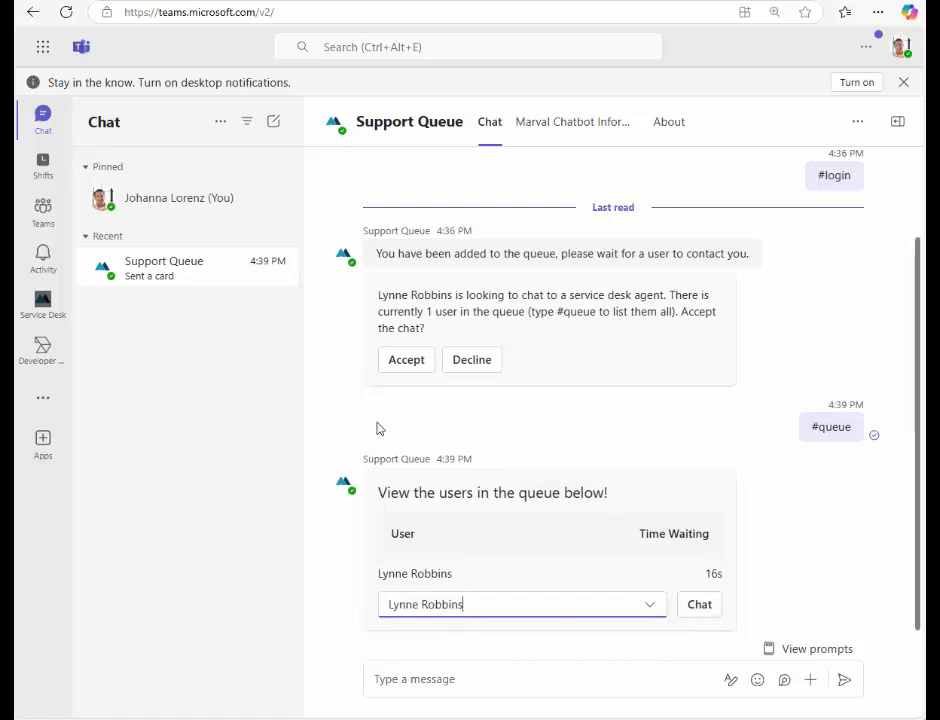
{"action": "left_click", "coordinate": [699, 604]}
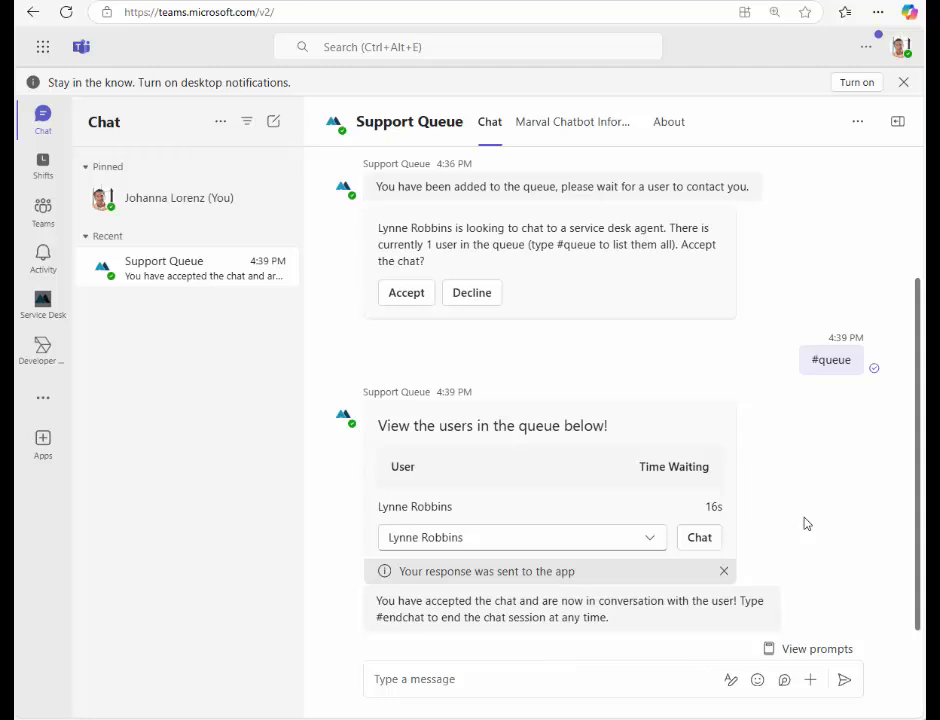
Step: Send a message greeting the user by first name, asking how they are and what they would like assistance with today
{"action": "left_click", "coordinate": [525, 667]}
{"action": "type", "text": "Hi Lynne, how"}
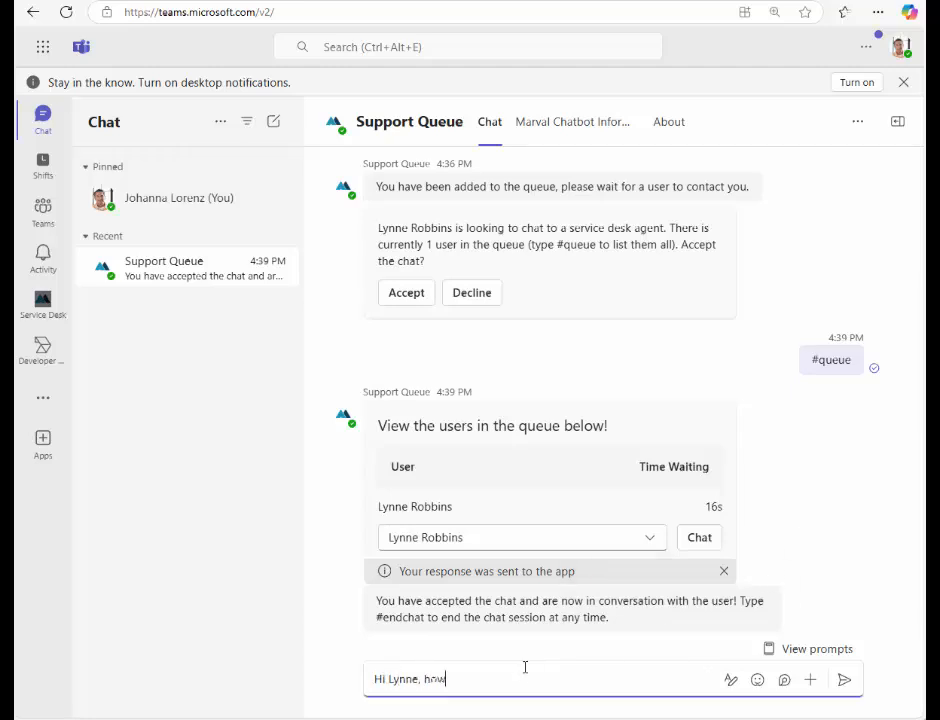
{"action": "type", "text": " are you, can you please let me know what you woul"}
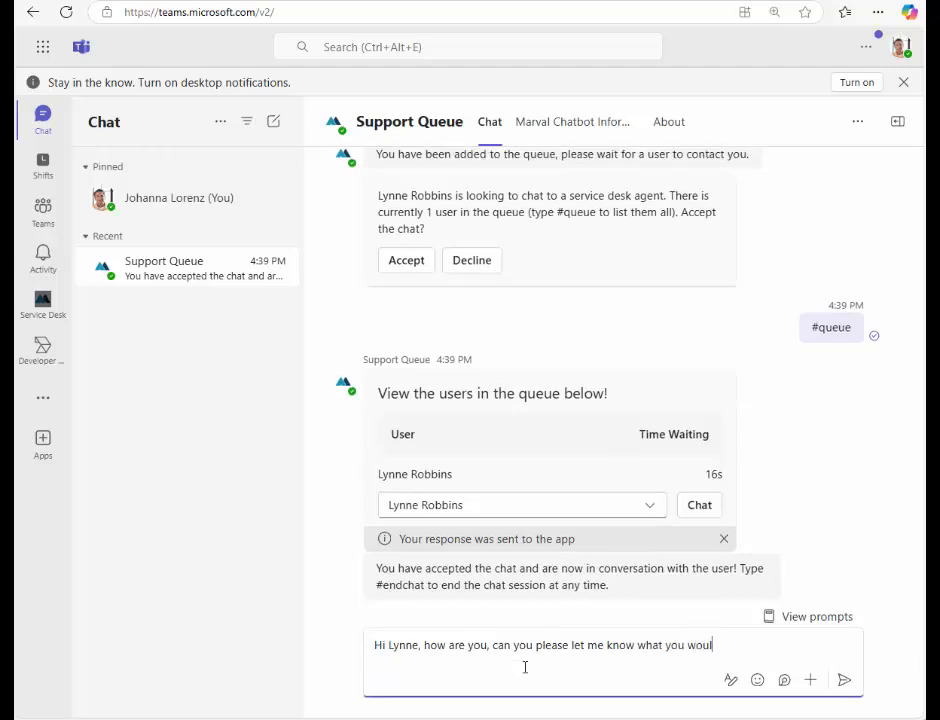
{"action": "type", "text": "d like assistance with today?"}
{"action": "key", "text": "Return"}
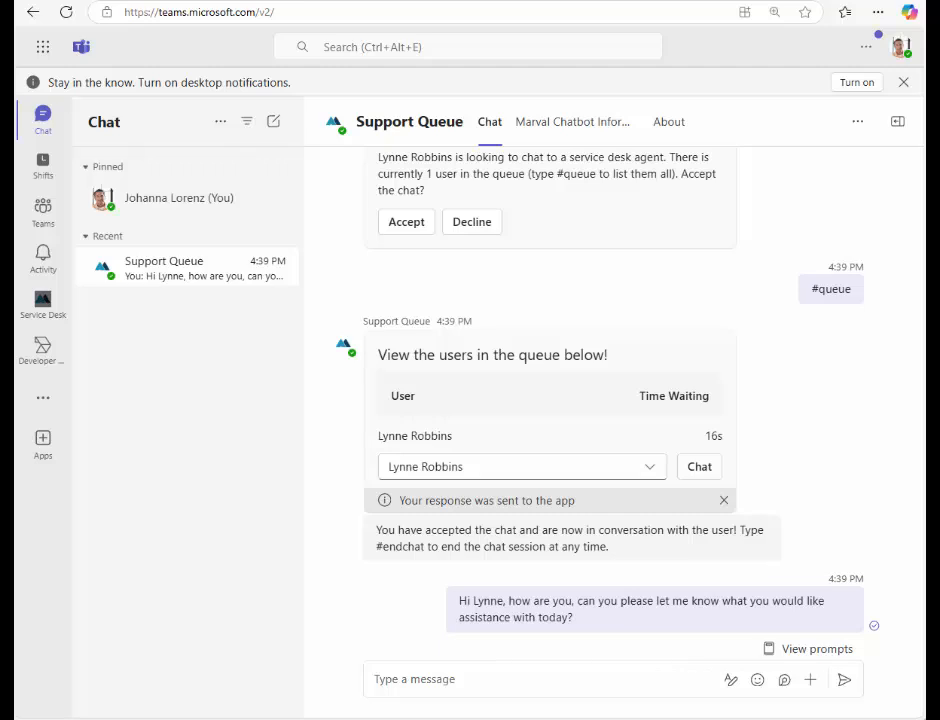
Step: Reply to the user with "Sure, please let me know the printer model"
{"action": "left_click", "coordinate": [491, 668]}
{"action": "type", "text": "Sure, "}
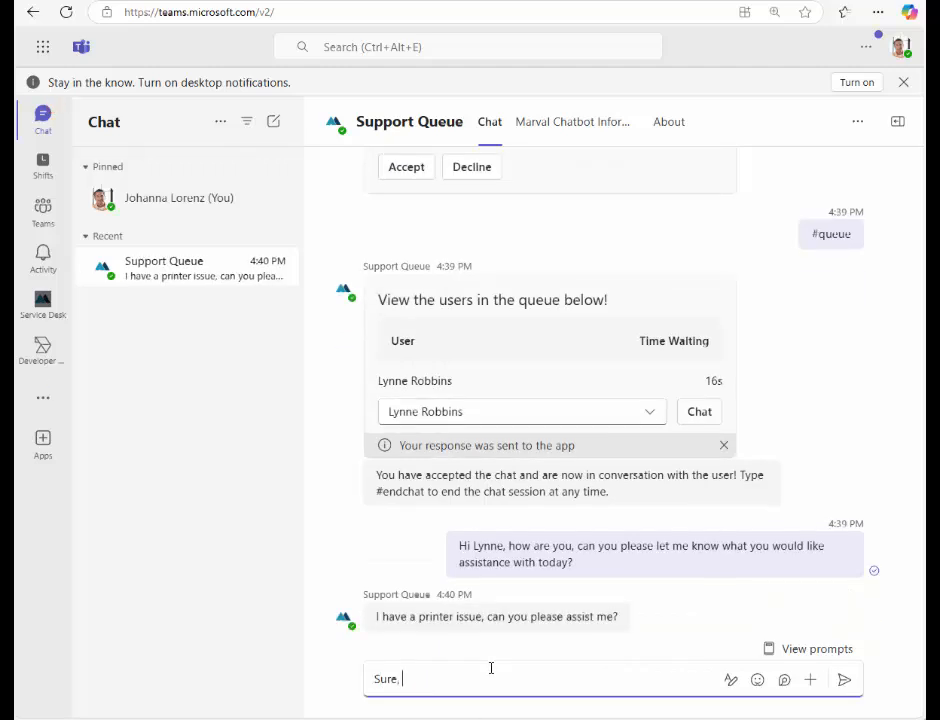
{"action": "type", "text": "please let me know the printer model"}
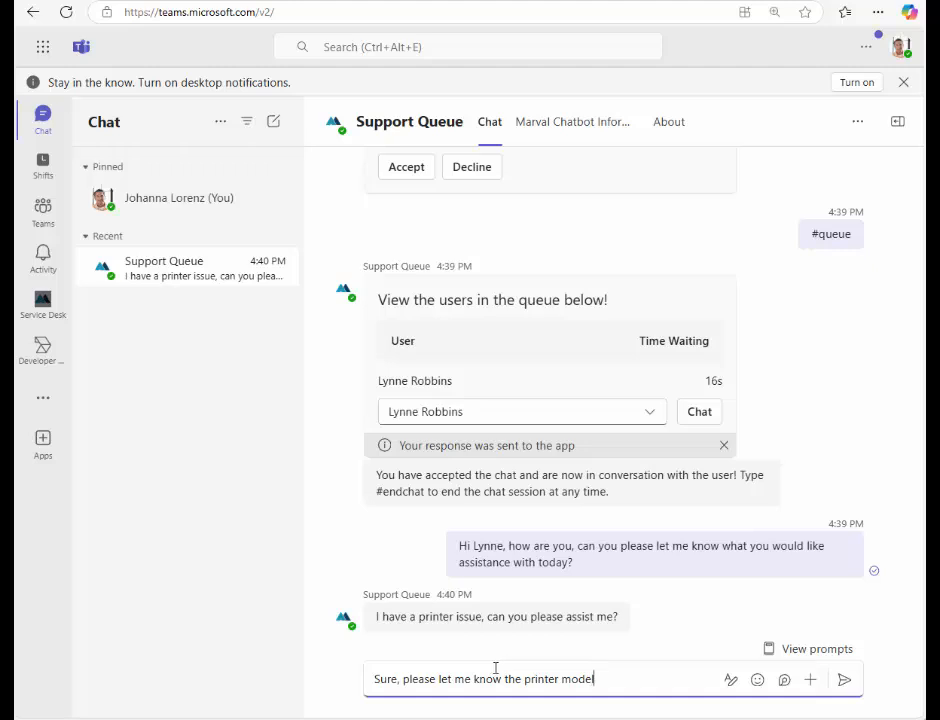
{"action": "key", "text": "Return"}
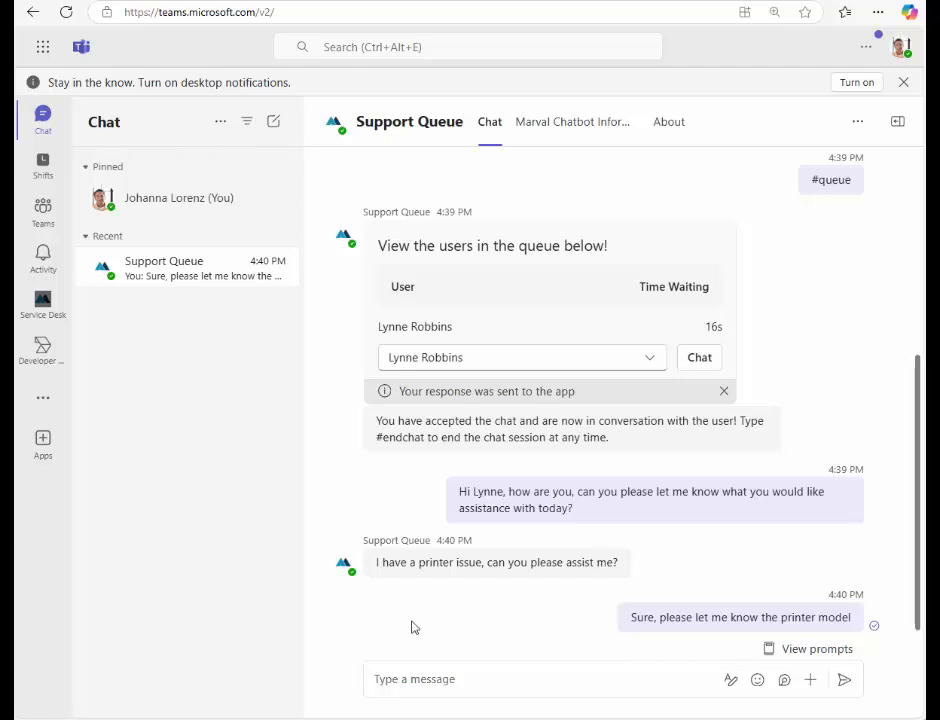
Step: Send "#request" in the chat and choose Incident as the type of the new request
{"action": "left_click", "coordinate": [609, 688]}
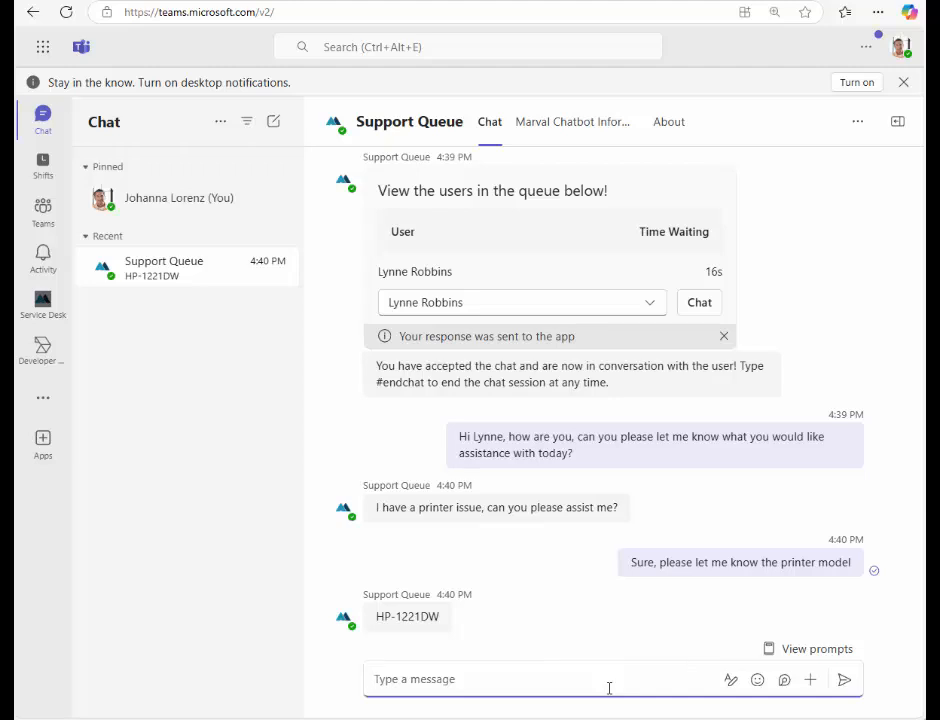
{"action": "type", "text": "#request"}
{"action": "key", "text": "Return"}
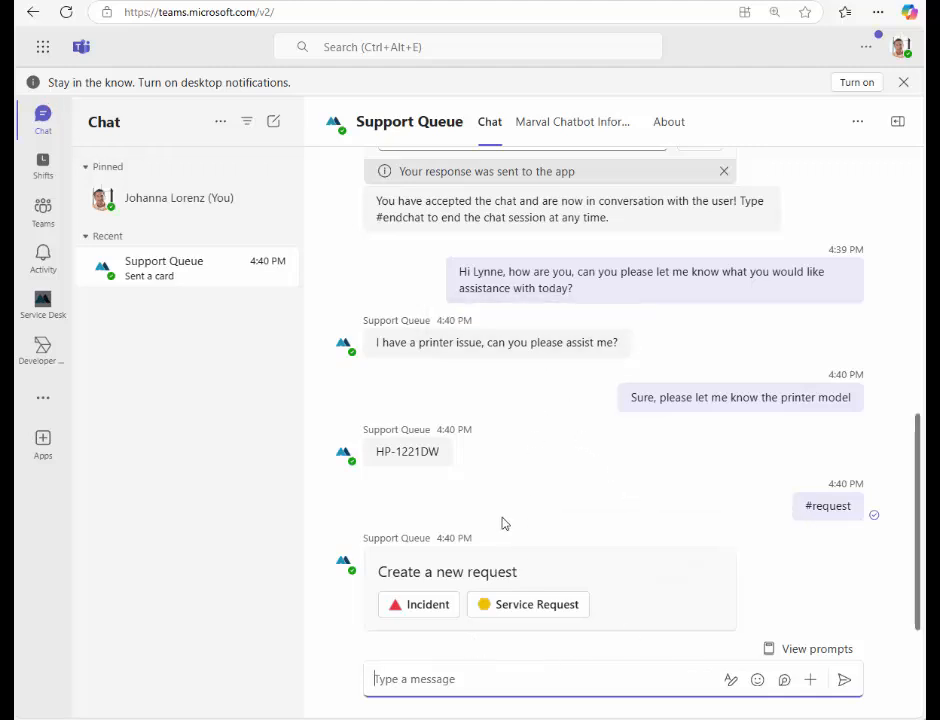
{"action": "left_click", "coordinate": [430, 607]}
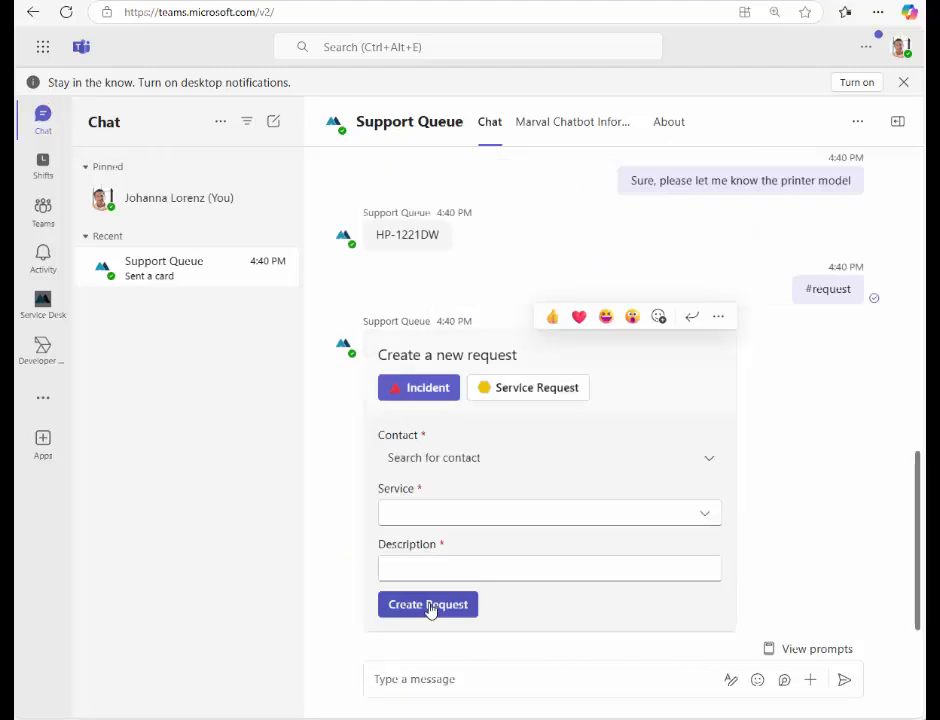
Step: Search for the chat user by first name and set them as the incident's contact
{"action": "left_click", "coordinate": [514, 464]}
{"action": "type", "text": "lyn"}
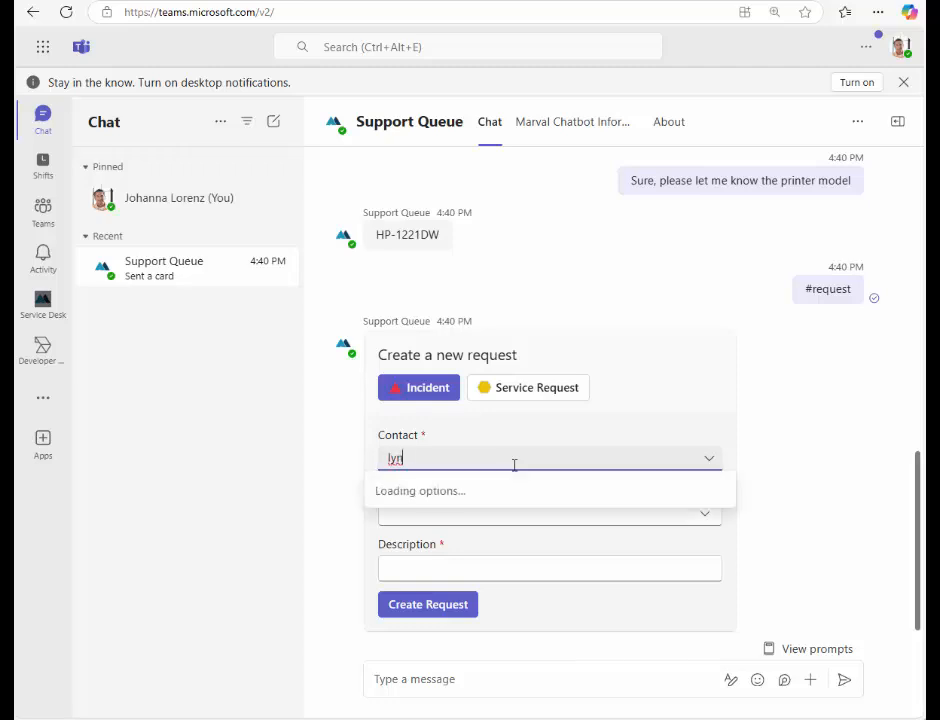
{"action": "type", "text": "n"}
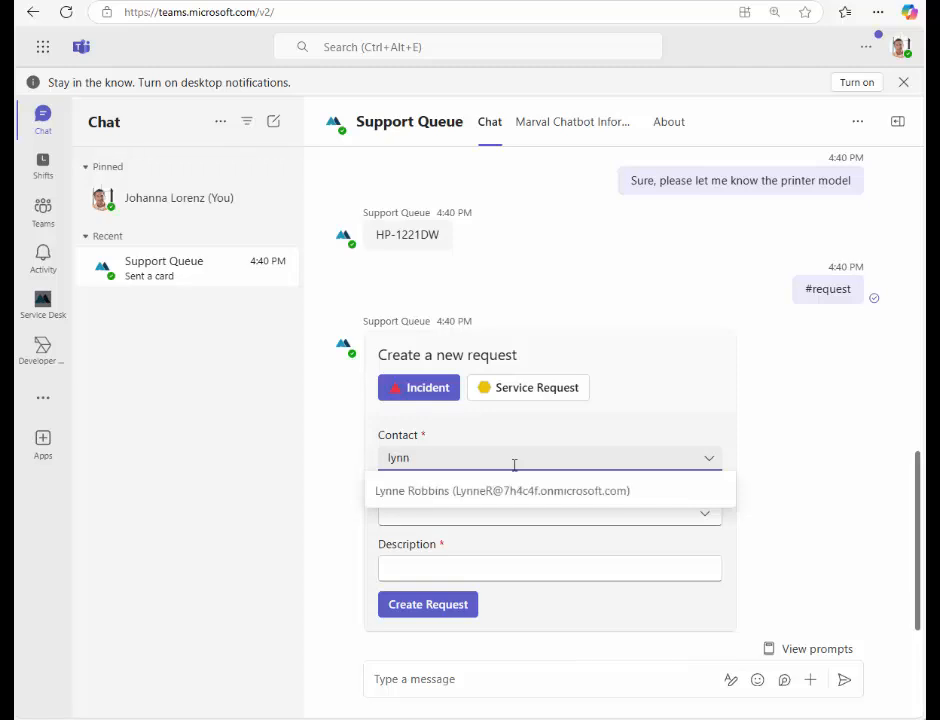
{"action": "left_click", "coordinate": [485, 491]}
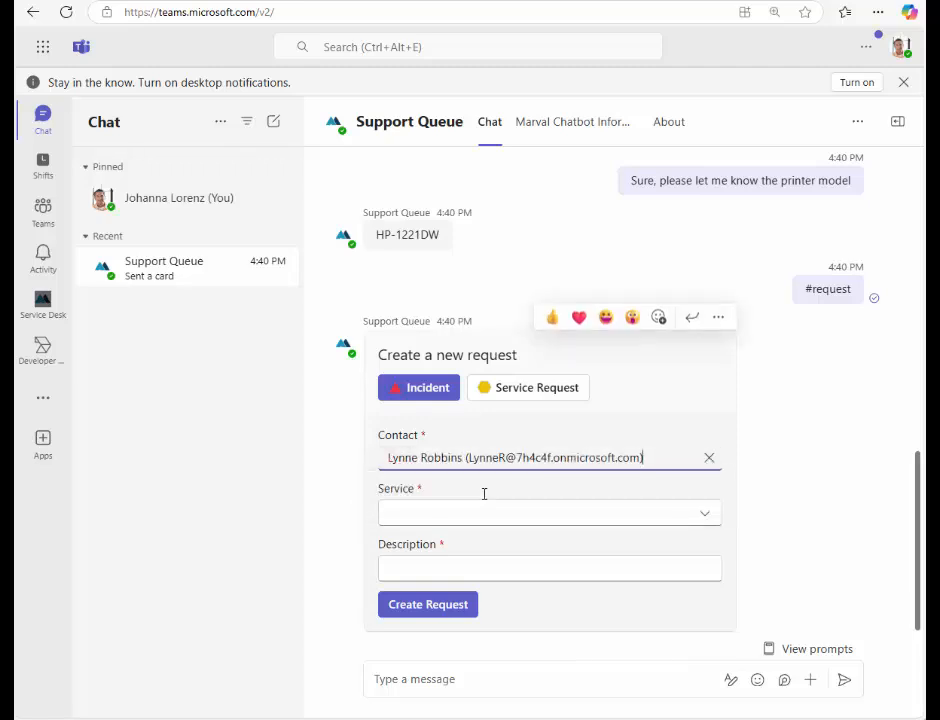
Step: Set the incident's service to End User Services and description to "Printer issue", and create the request
{"action": "left_click", "coordinate": [495, 507]}
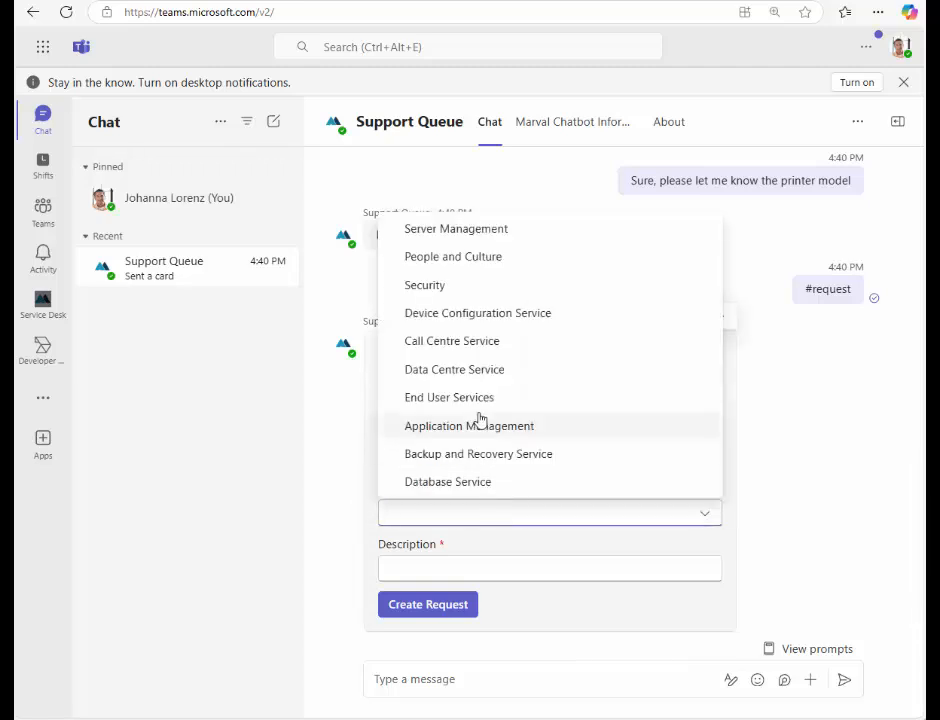
{"action": "left_click", "coordinate": [490, 397]}
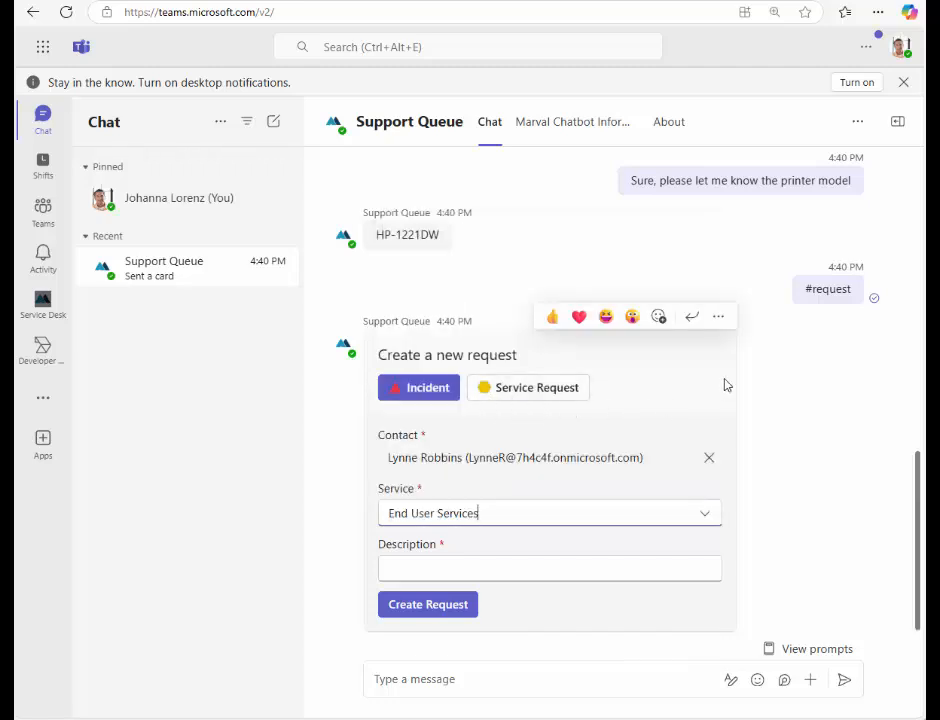
{"action": "left_click", "coordinate": [472, 573]}
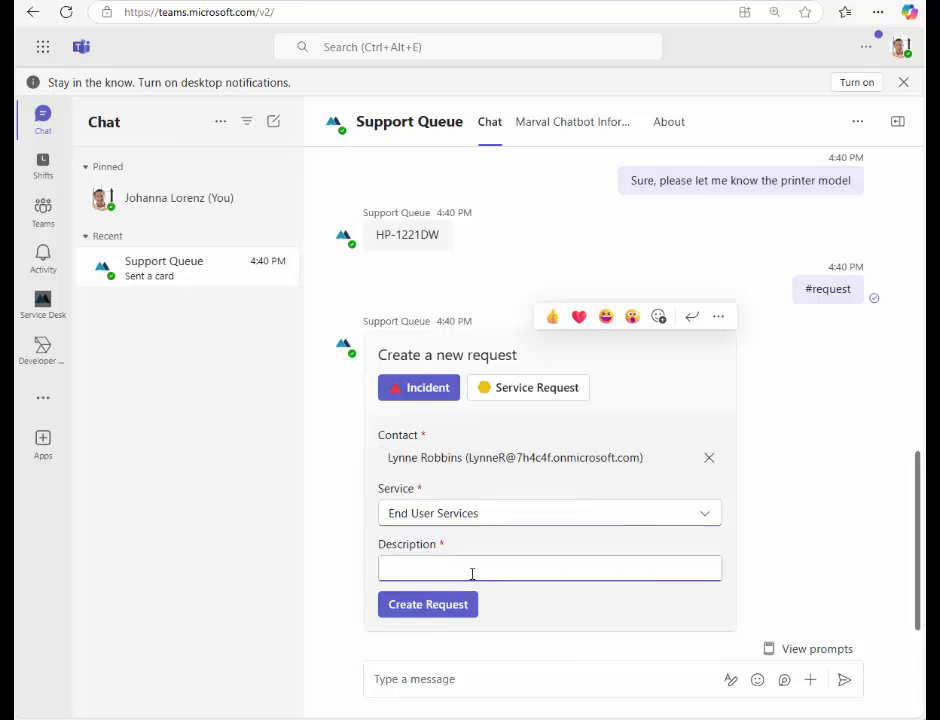
{"action": "type", "text": "Printer issue"}
{"action": "left_click", "coordinate": [453, 610]}
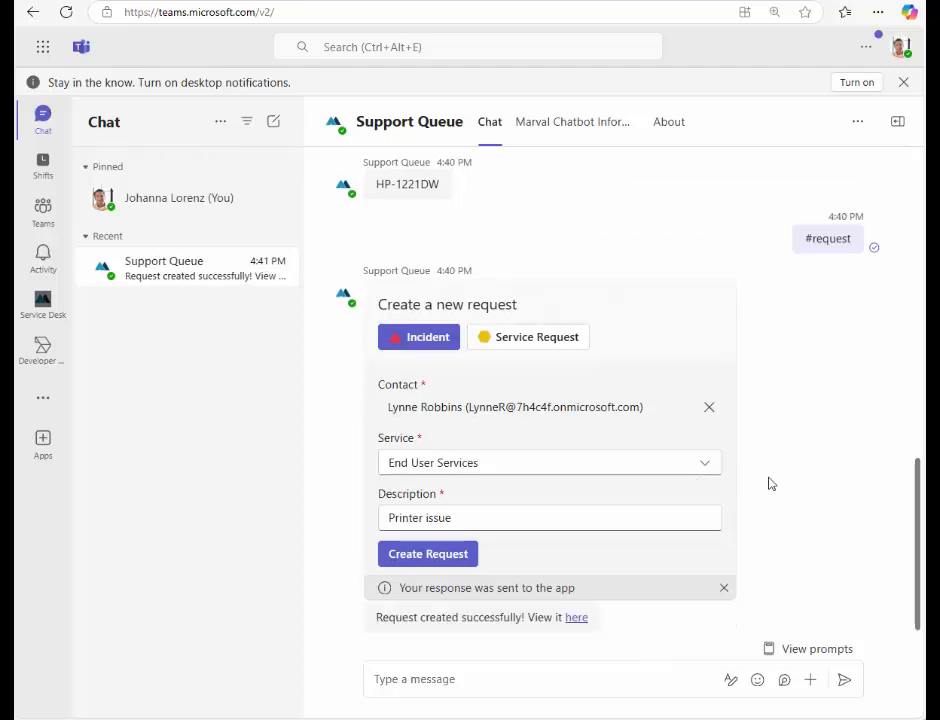
Step: Open the created request in Marval MSM, set its symptom to Cannot Print, and apply the change
{"action": "left_click", "coordinate": [575, 620]}
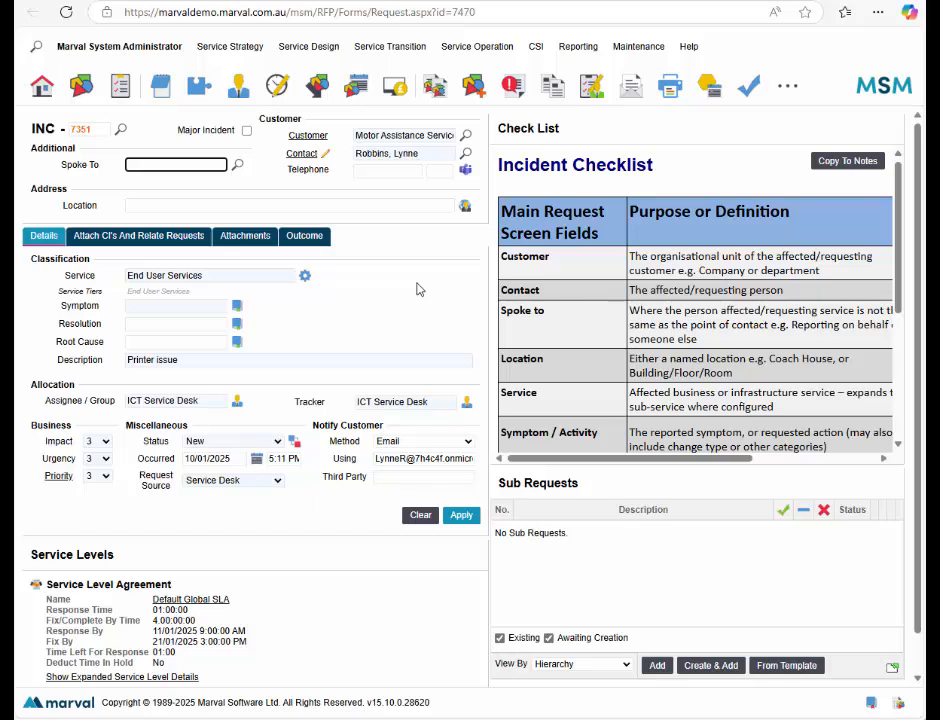
{"action": "left_click", "coordinate": [237, 307]}
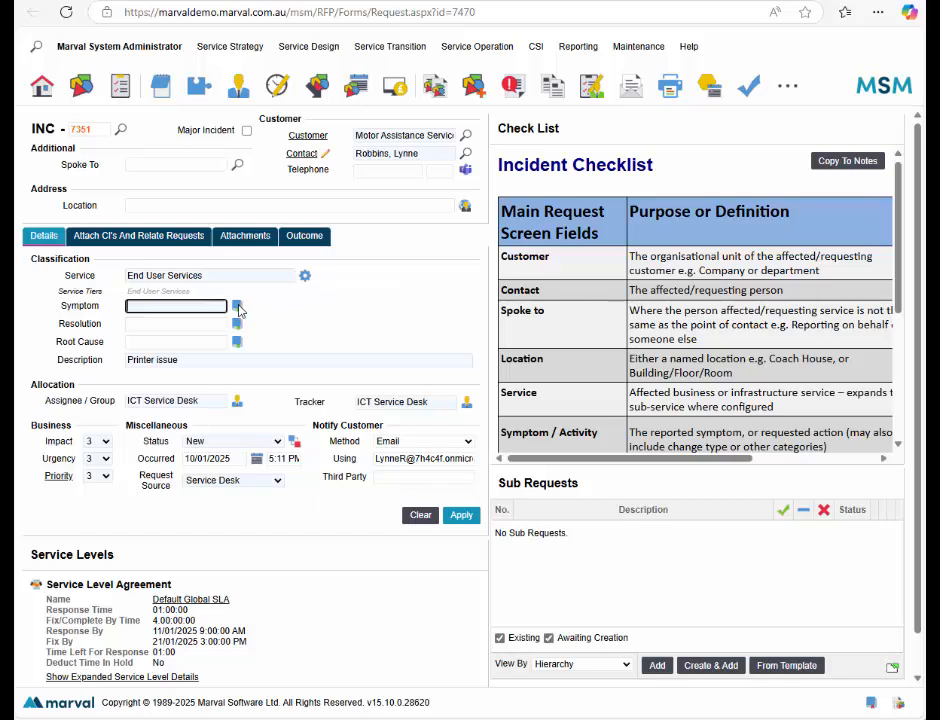
{"action": "left_click", "coordinate": [183, 364]}
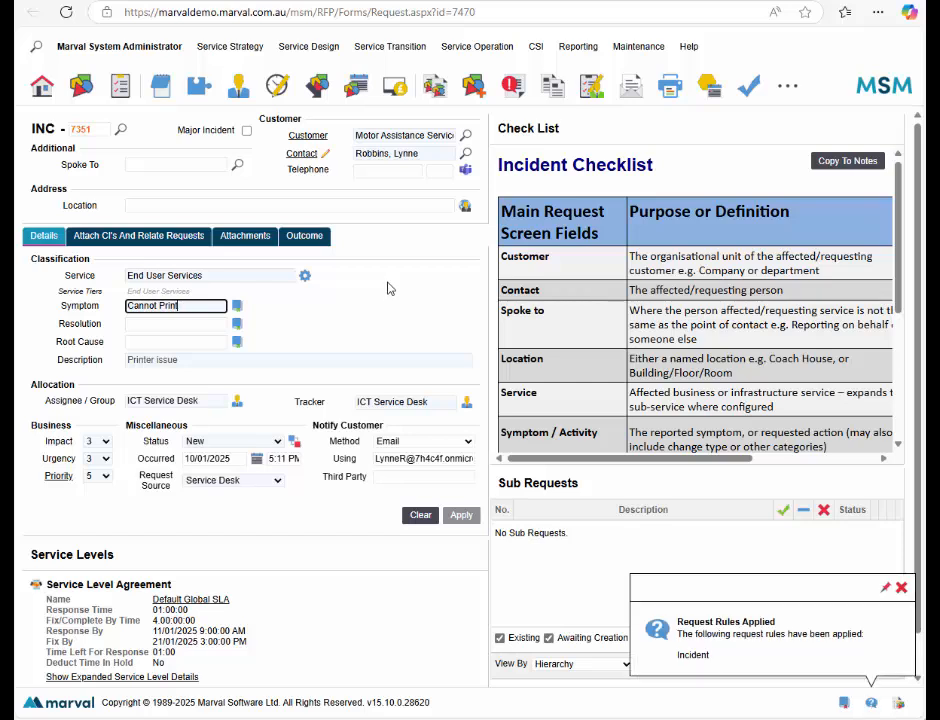
{"action": "left_click", "coordinate": [461, 516]}
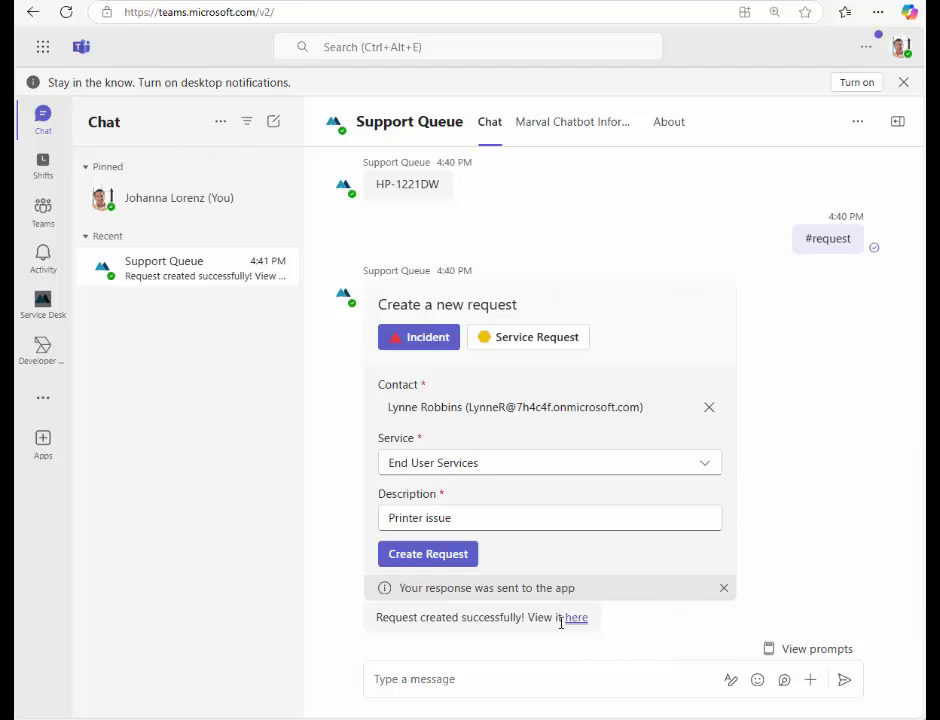
Step: Return to the Support Queue chat in Teams and send "#notes" to record the conversation on the tracked request
{"action": "scroll", "coordinate": [652, 546], "scroll_direction": "up", "scroll_amount": 3}
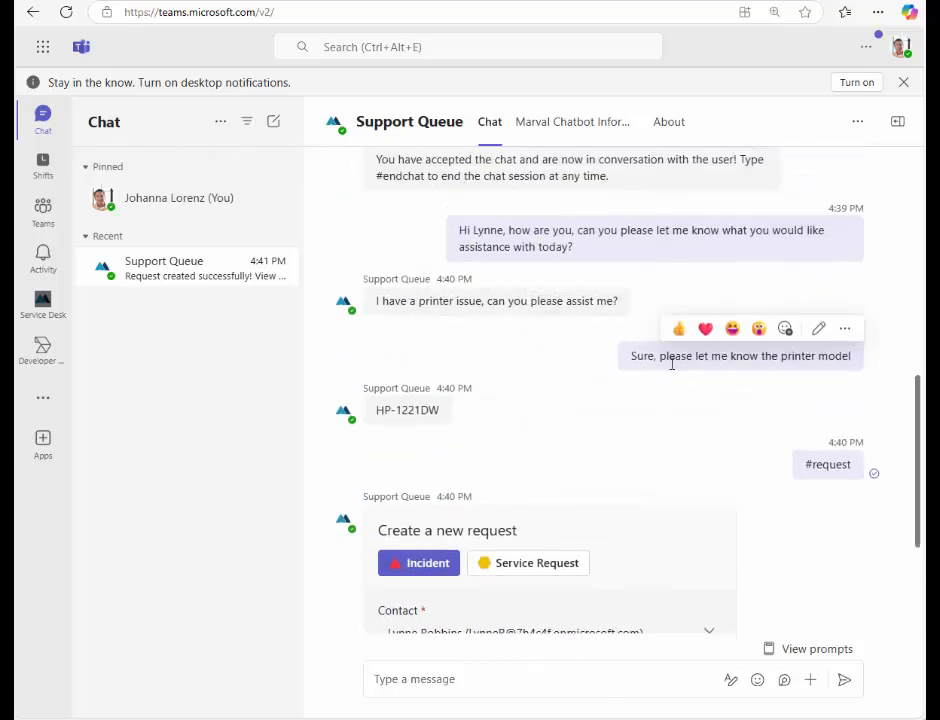
{"action": "scroll", "coordinate": [671, 364], "scroll_direction": "down", "scroll_amount": 3}
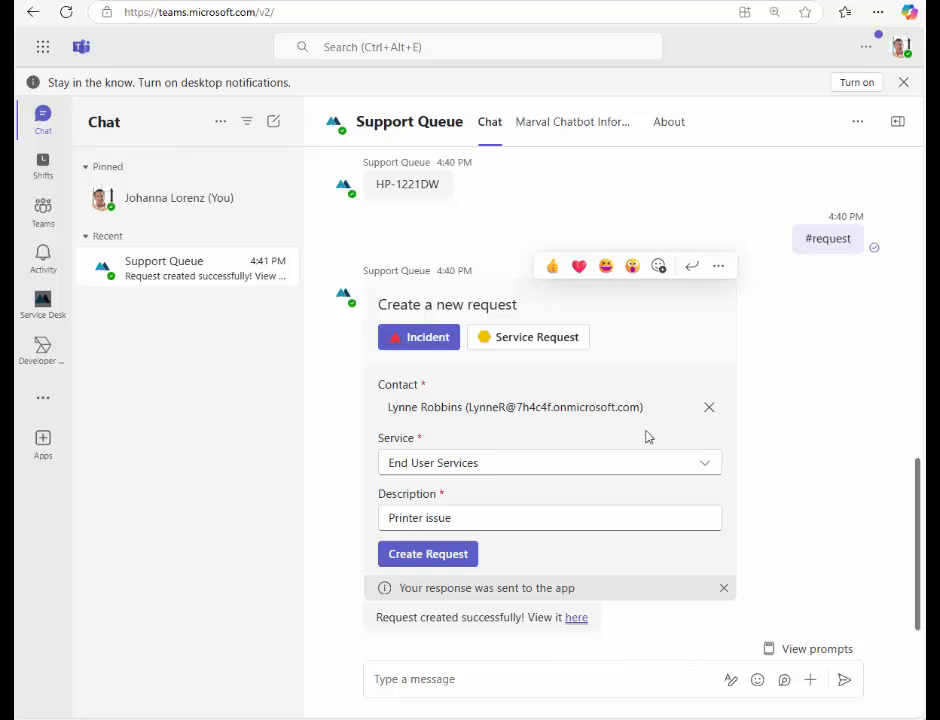
{"action": "left_click", "coordinate": [563, 678]}
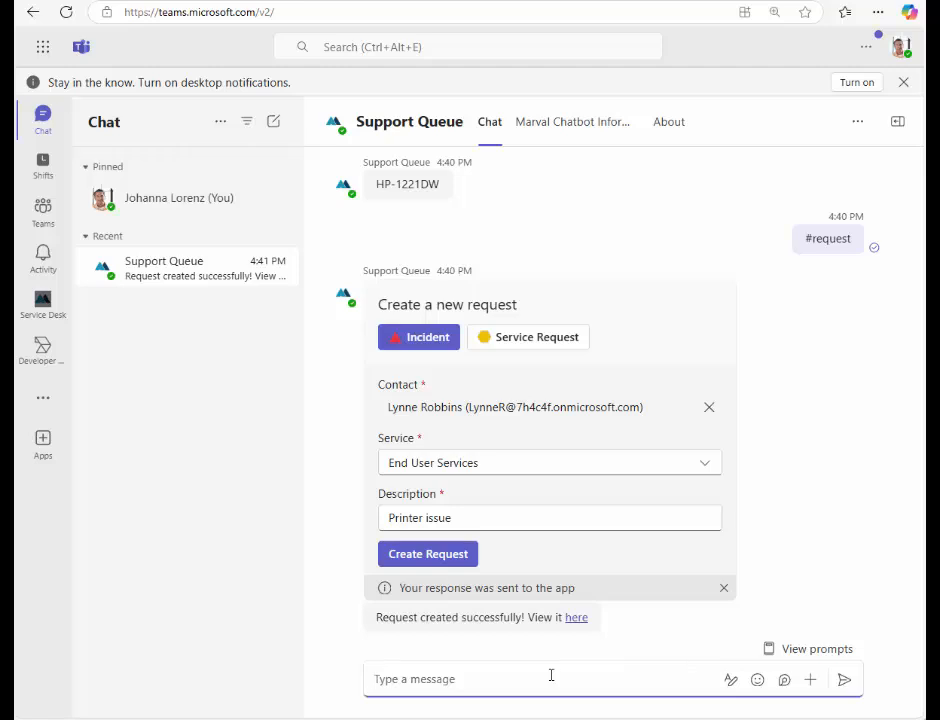
{"action": "type", "text": "#notes"}
{"action": "key", "text": "Return"}
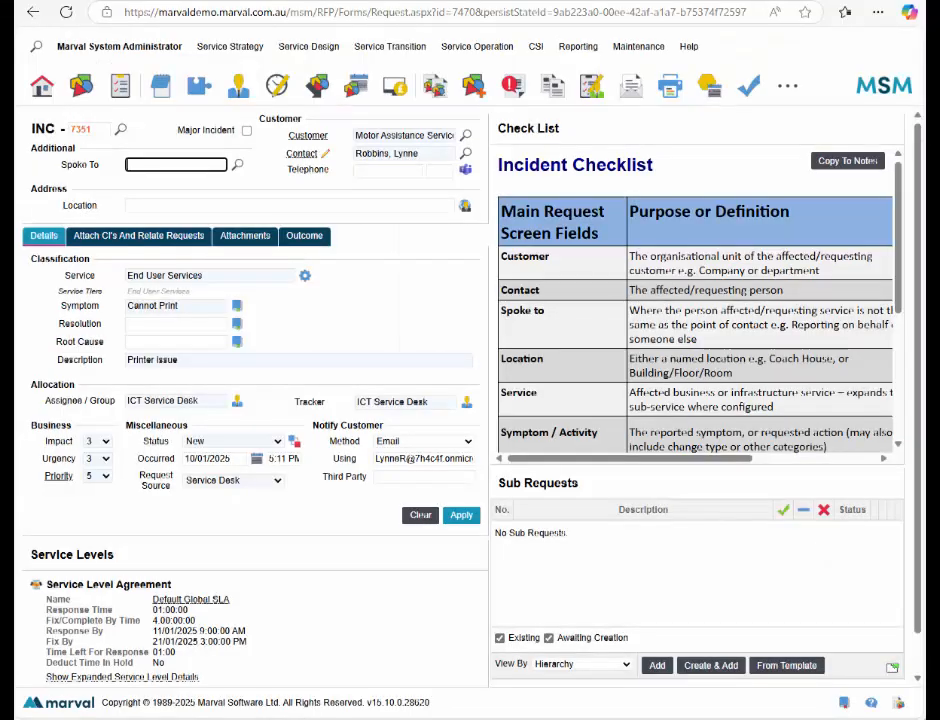
Step: Reload the incident in Marval MSM and read through the chat conversation stored in its notes, closing them when finished
{"action": "mouse_move", "coordinate": [124, 70]}
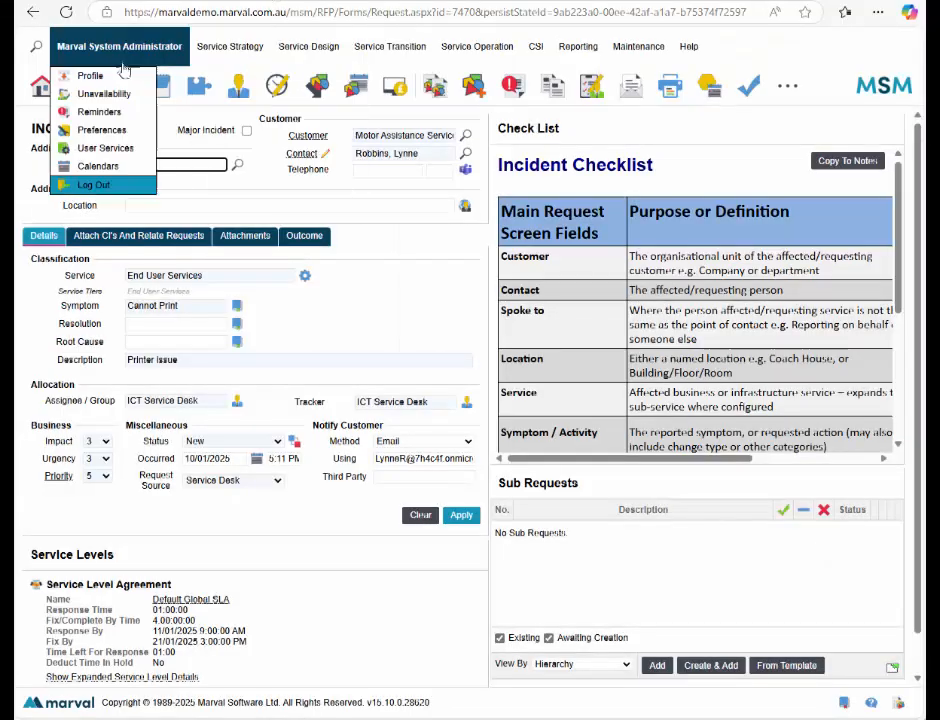
{"action": "left_click", "coordinate": [66, 13]}
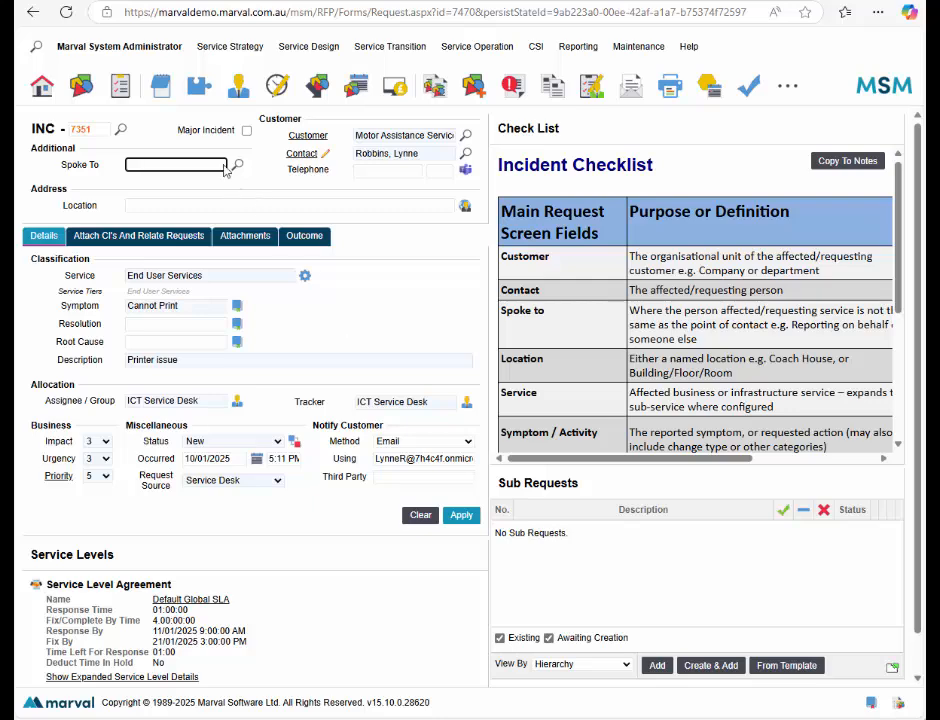
{"action": "left_click", "coordinate": [160, 85]}
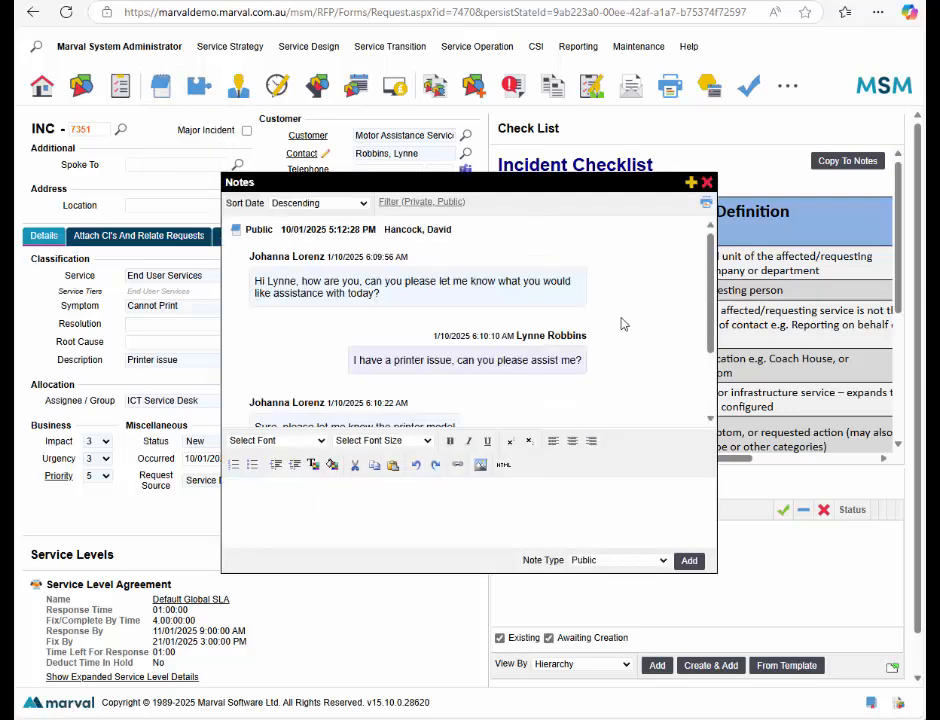
{"action": "scroll", "coordinate": [623, 320], "scroll_direction": "down", "scroll_amount": 2}
{"action": "scroll", "coordinate": [621, 312], "scroll_direction": "up", "scroll_amount": 2}
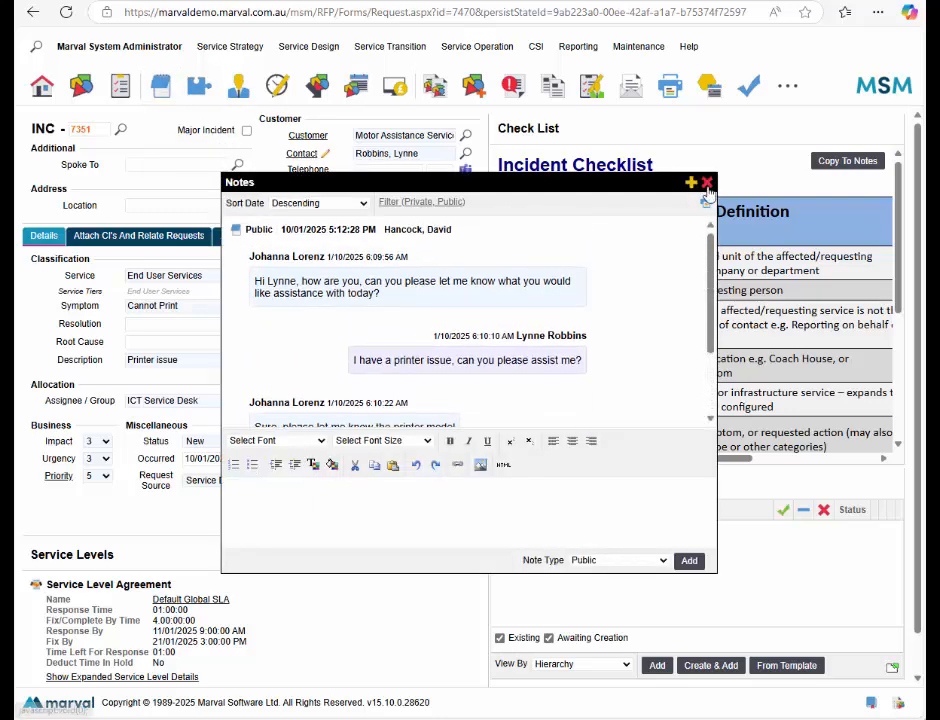
{"action": "left_click", "coordinate": [706, 182]}
Step: Return to Teams, greet the contact by first name and send "can you please let me know if there are any error messages on the printer?"
{"action": "left_click", "coordinate": [160, 0]}
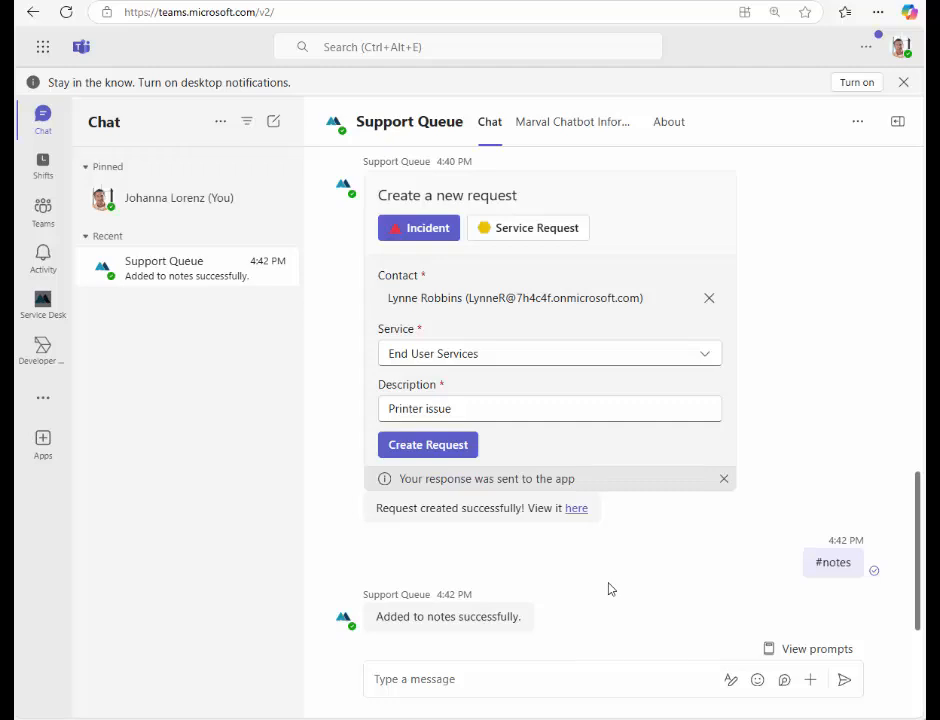
{"action": "left_click", "coordinate": [634, 678]}
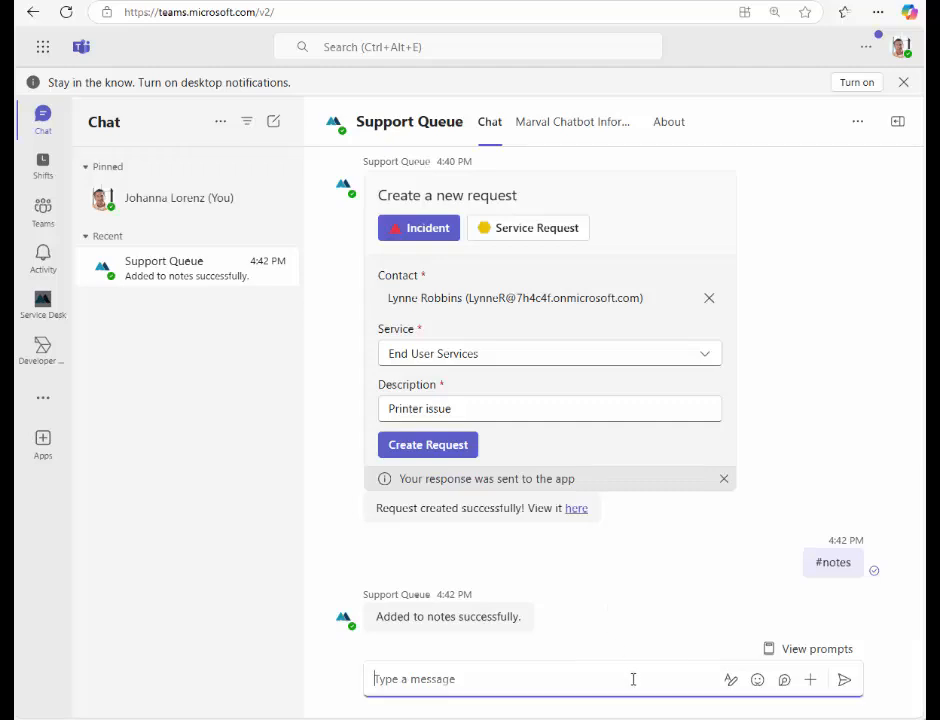
{"action": "type", "text": "Hi lynn"}
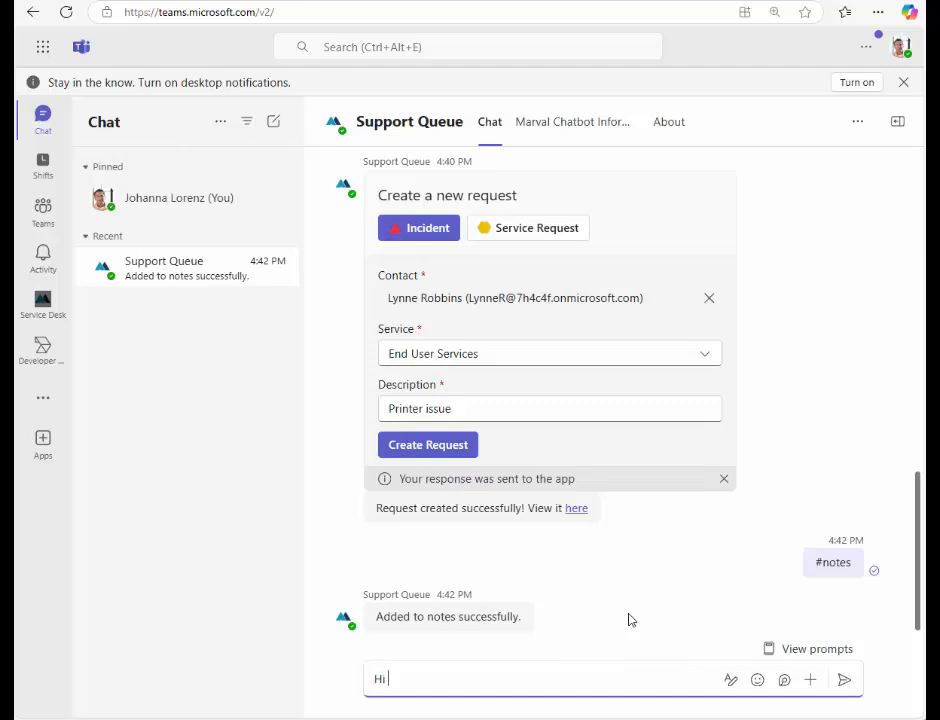
{"action": "key", "text": "BackSpace"}
{"action": "key", "text": "BackSpace"}
{"action": "key", "text": "BackSpace"}
{"action": "key", "text": "BackSpace"}
{"action": "type", "text": "Lynne, can you please let me know"}
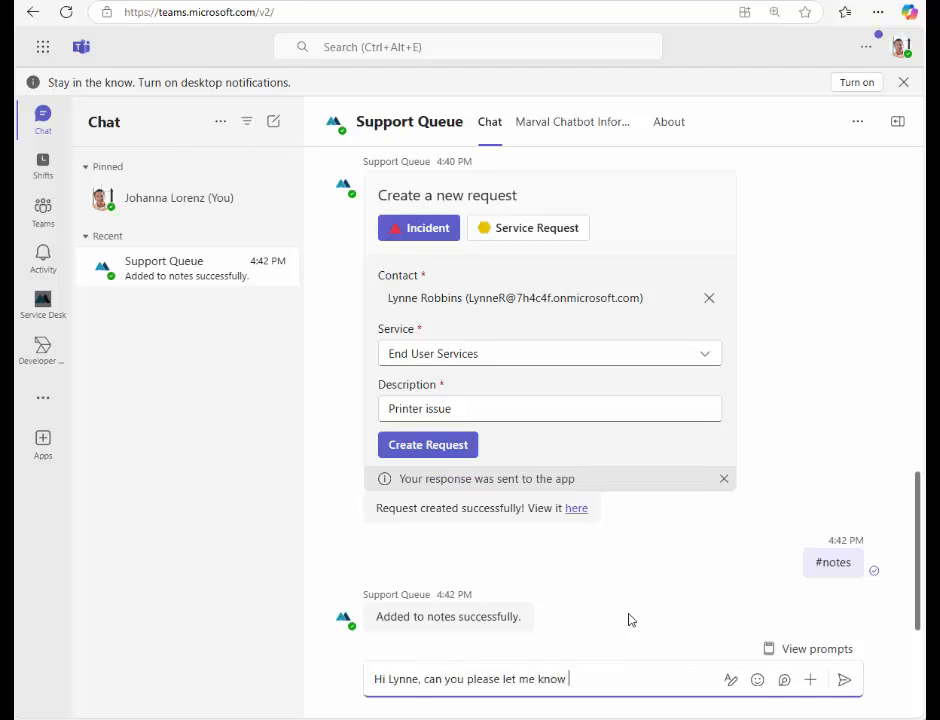
{"action": "type", "text": " if there are any error messages on"}
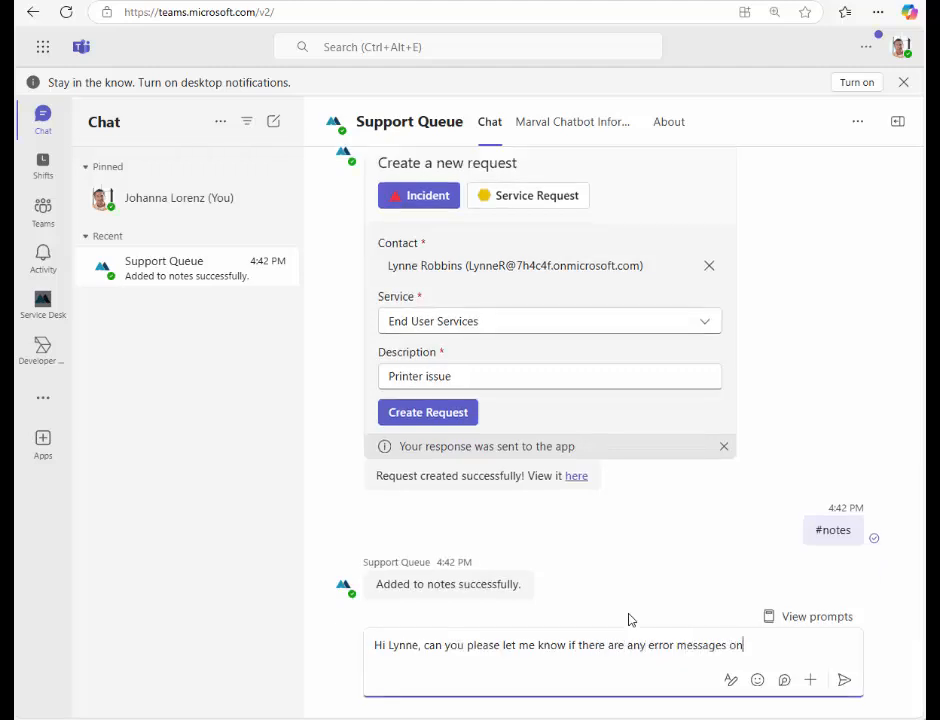
{"action": "type", "text": " the printer?"}
{"action": "key", "text": "Return"}
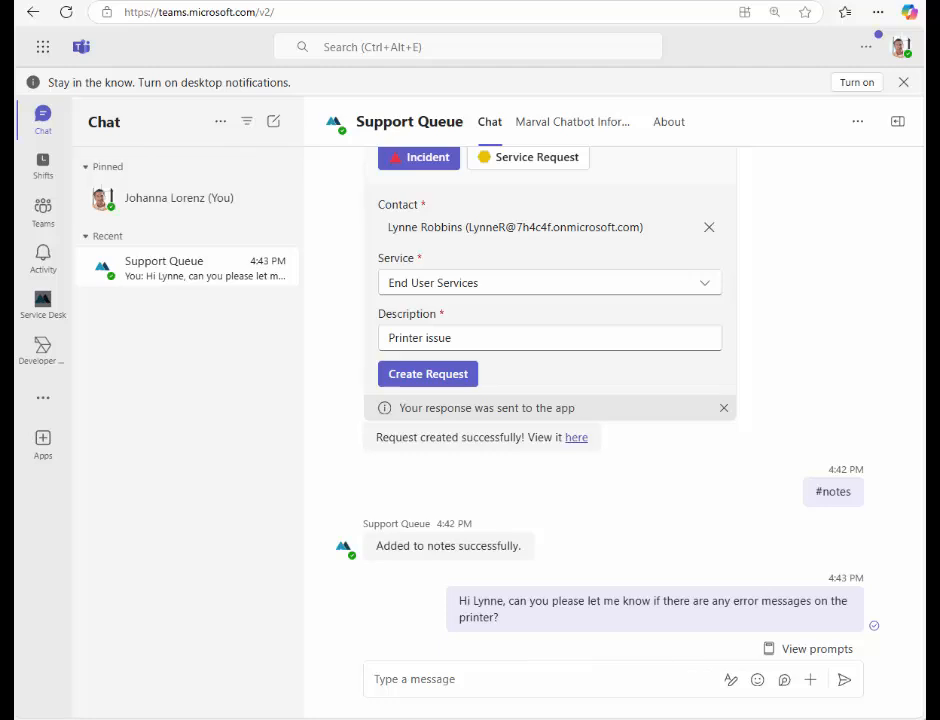
Step: Reply in the Support Queue chat with "Thank you, I will investigate this and get back to you shortly."
{"action": "type", "text": "Thank you"}
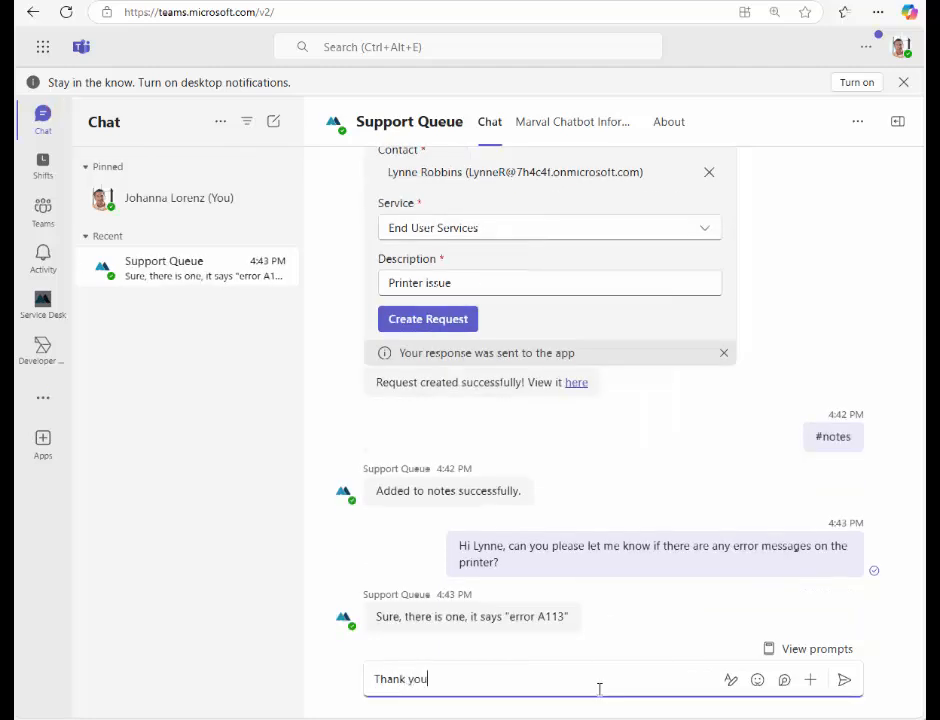
{"action": "type", "text": ", I will investigate this and "}
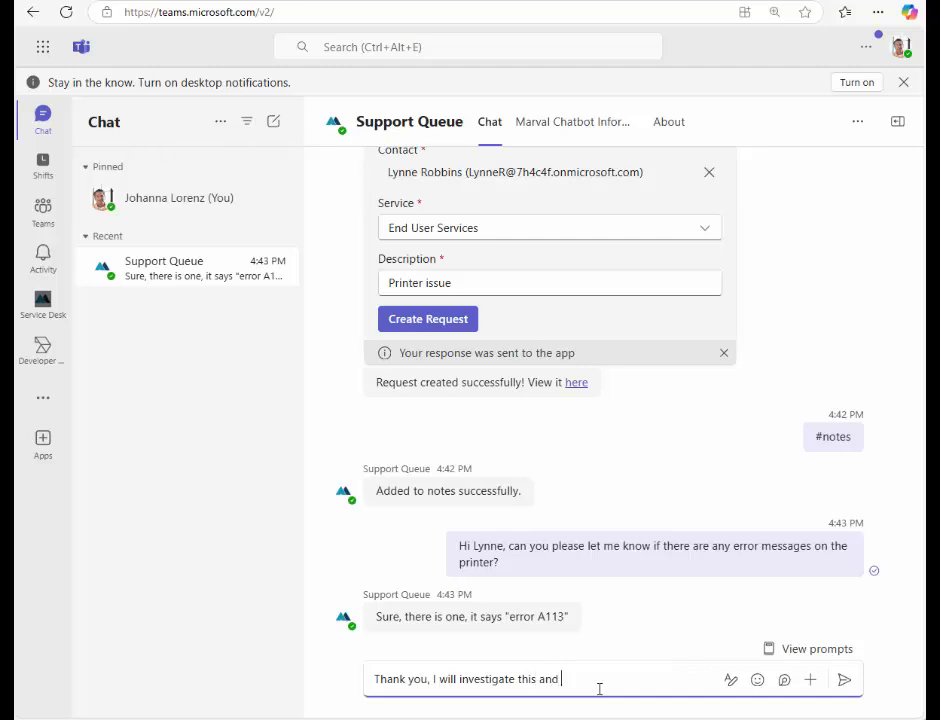
{"action": "type", "text": "get back to you shortly,"}
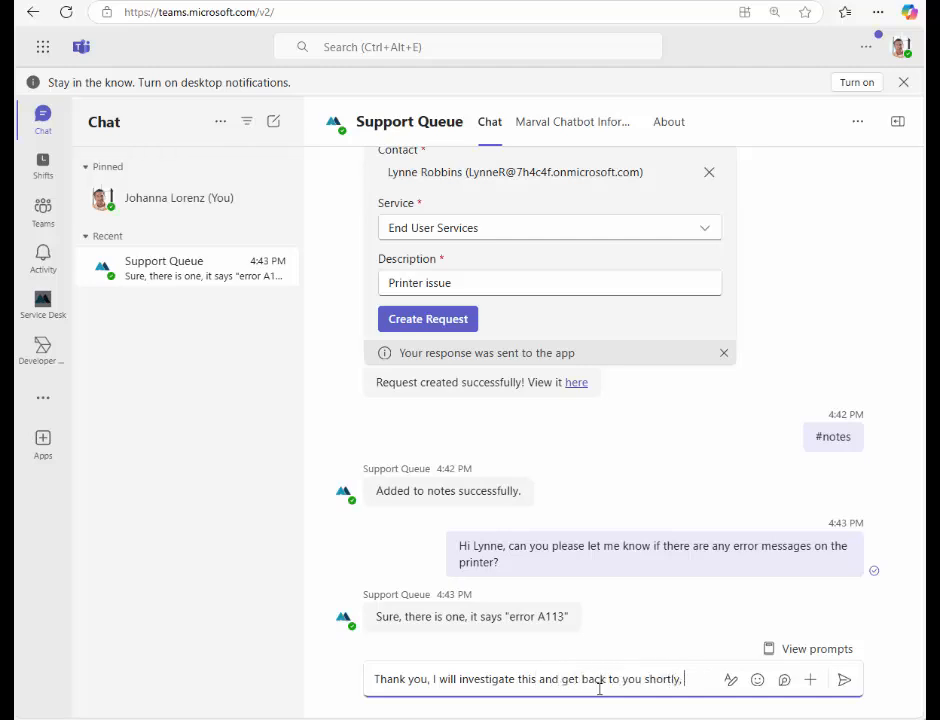
{"action": "type", "text": " h"}
{"action": "key", "text": "BackSpace"}
{"action": "key", "text": "BackSpace"}
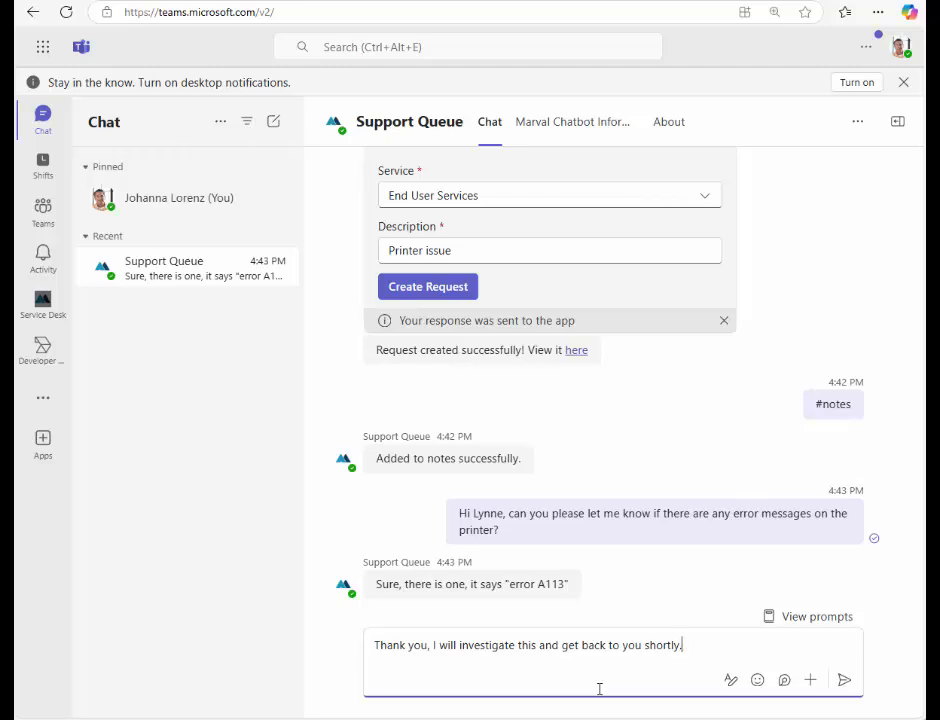
{"action": "key", "text": "BackSpace"}
{"action": "type", "text": "."}
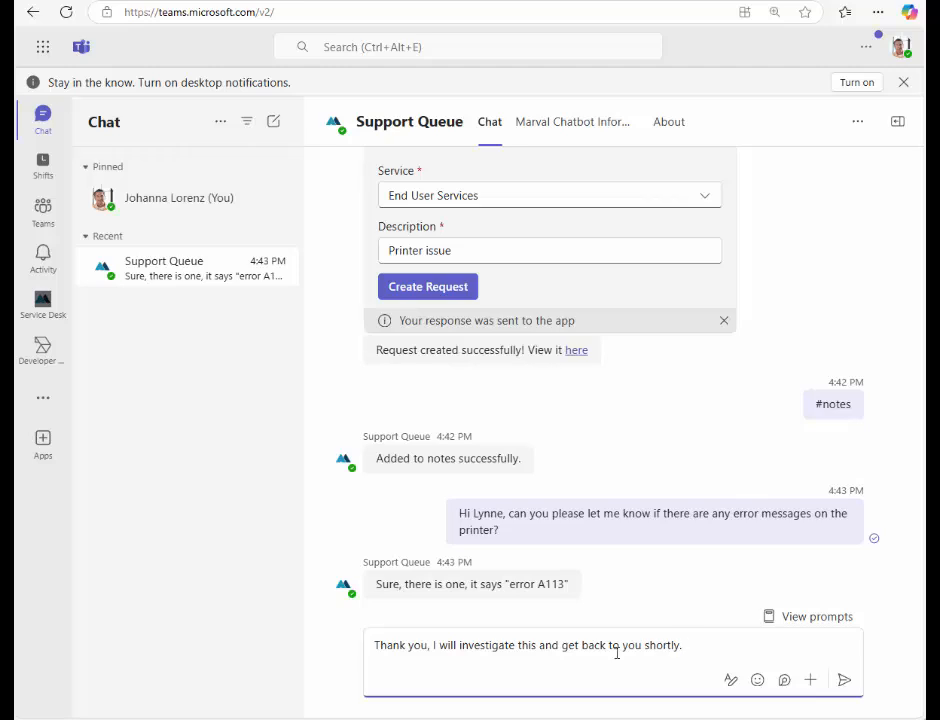
{"action": "left_click", "coordinate": [845, 683]}
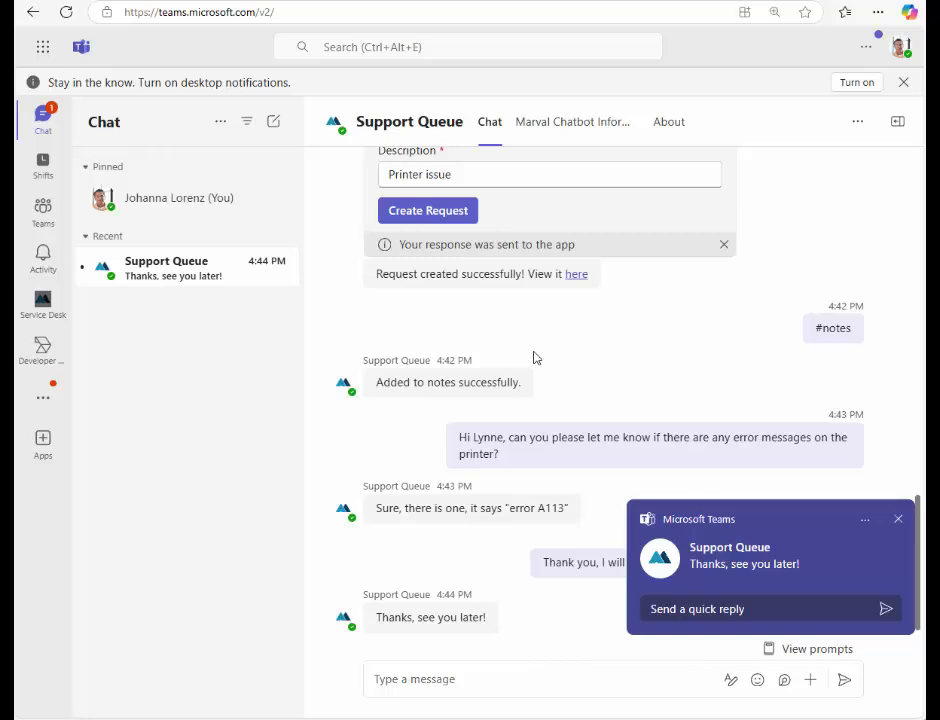
Step: Send "#notes" in the Support Queue chat to add the latest messages to the incident
{"action": "left_click", "coordinate": [535, 679]}
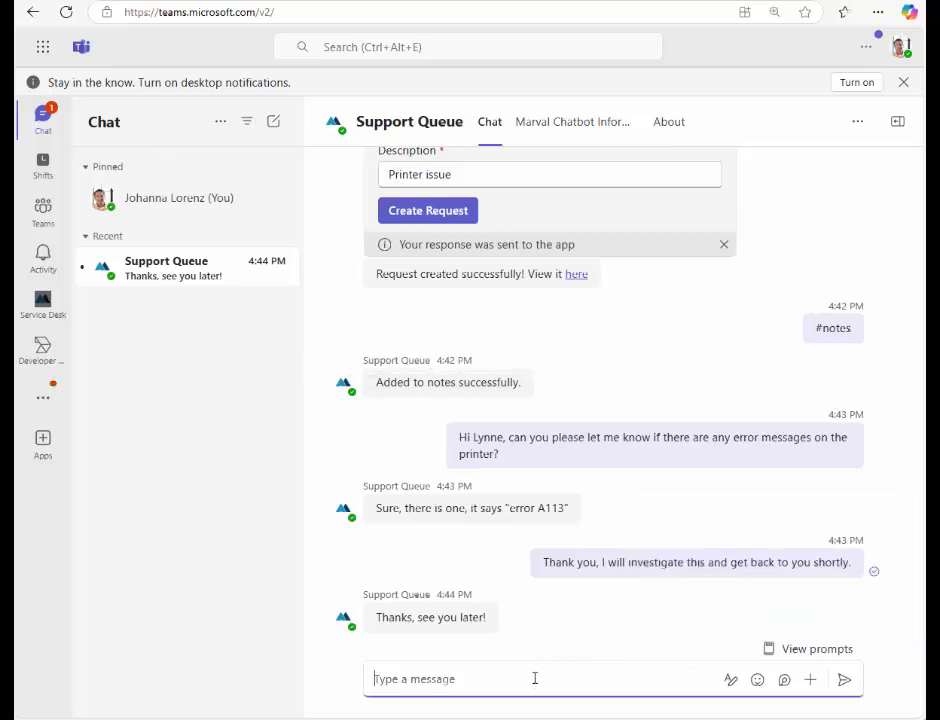
{"action": "type", "text": "#notes"}
{"action": "key", "text": "Return"}
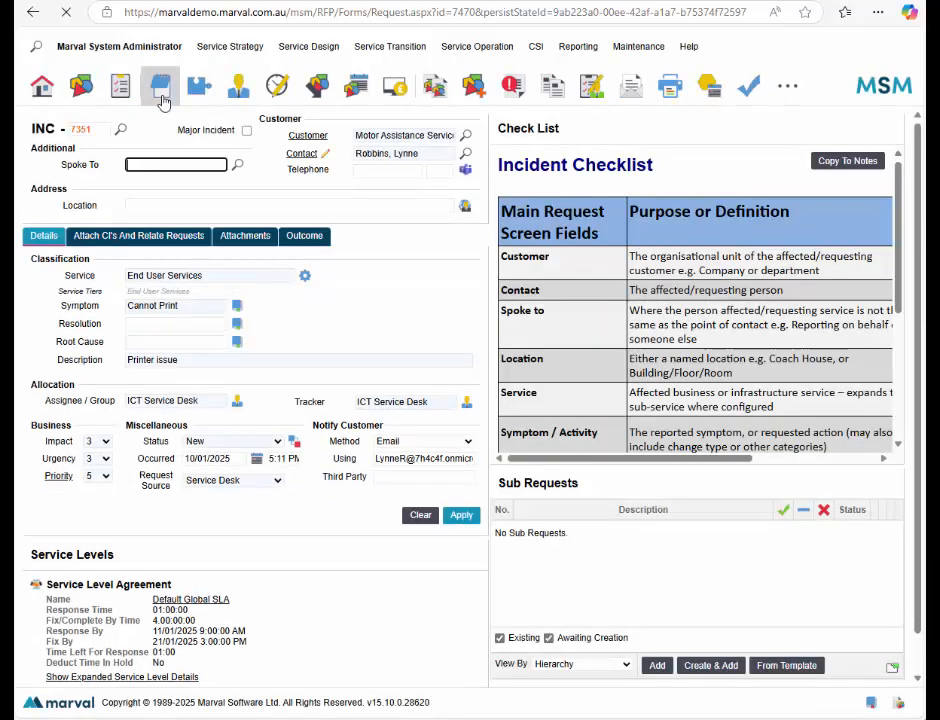
Step: Open the incident's notes in Marval MSM, review both the newly added and earlier conversation entries, and close them
{"action": "left_click", "coordinate": [160, 88]}
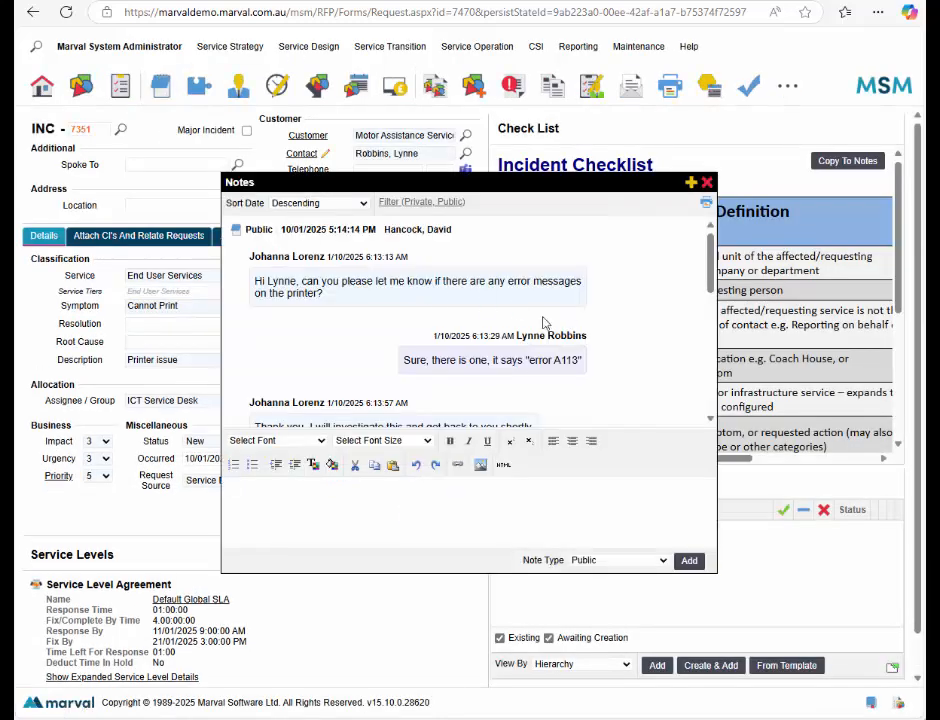
{"action": "scroll", "coordinate": [543, 325], "scroll_direction": "down", "scroll_amount": 3}
{"action": "scroll", "coordinate": [543, 325], "scroll_direction": "down", "scroll_amount": 5}
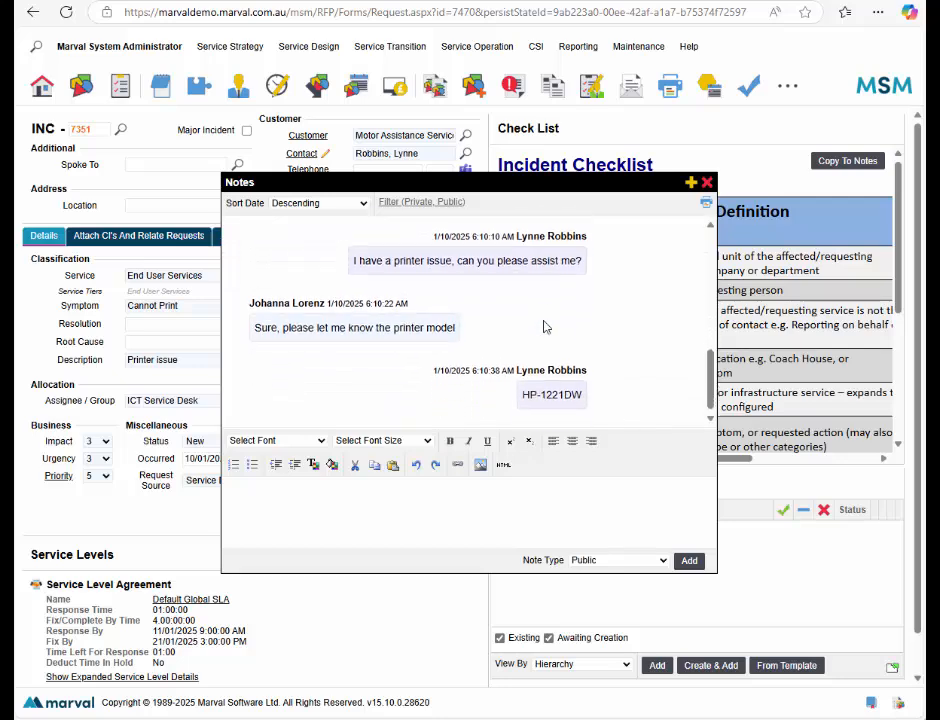
{"action": "scroll", "coordinate": [566, 357], "scroll_direction": "up", "scroll_amount": 6}
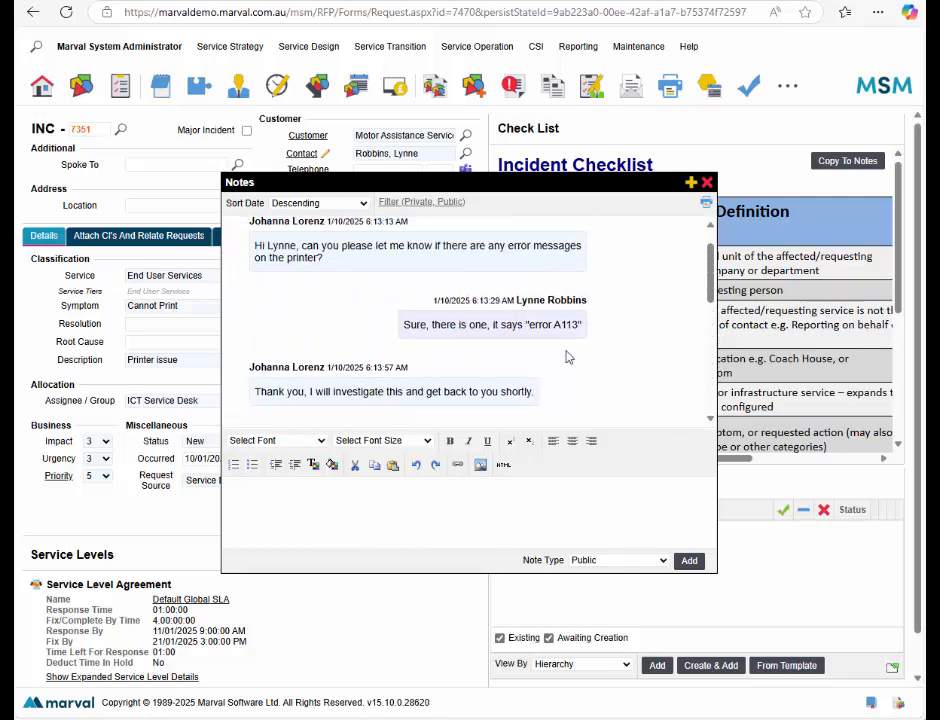
{"action": "scroll", "coordinate": [568, 355], "scroll_direction": "down", "scroll_amount": 2}
{"action": "scroll", "coordinate": [570, 358], "scroll_direction": "up", "scroll_amount": 4}
{"action": "left_click", "coordinate": [707, 182]}
Step: Return to the Support Queue chat in Teams, end the chat with "#endchat", and list waiting users with "#queue"
{"action": "left_click", "coordinate": [140, 1]}
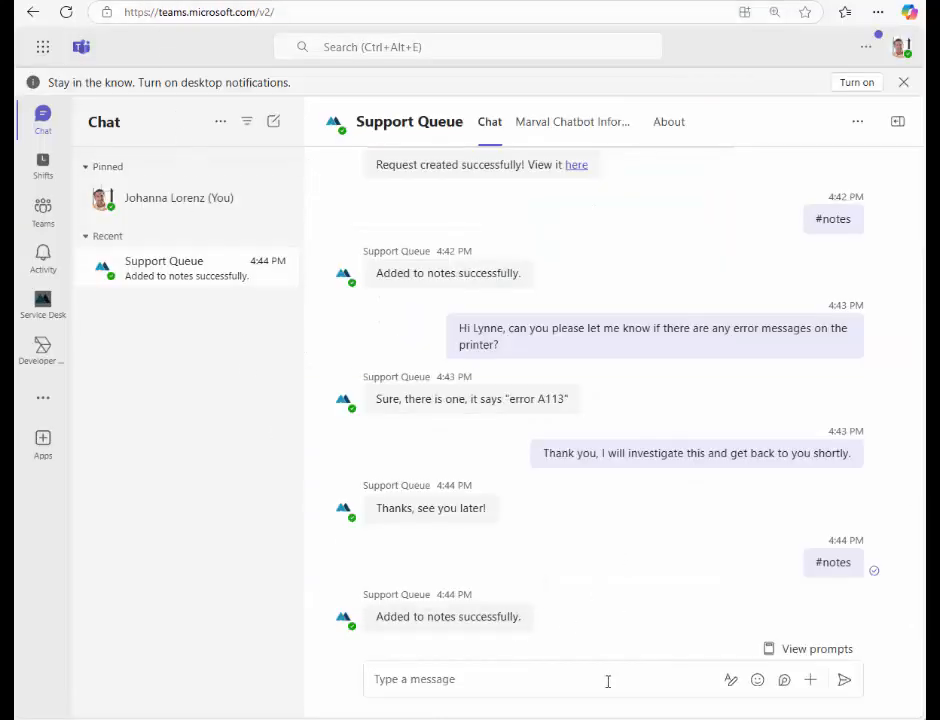
{"action": "type", "text": "#endchat"}
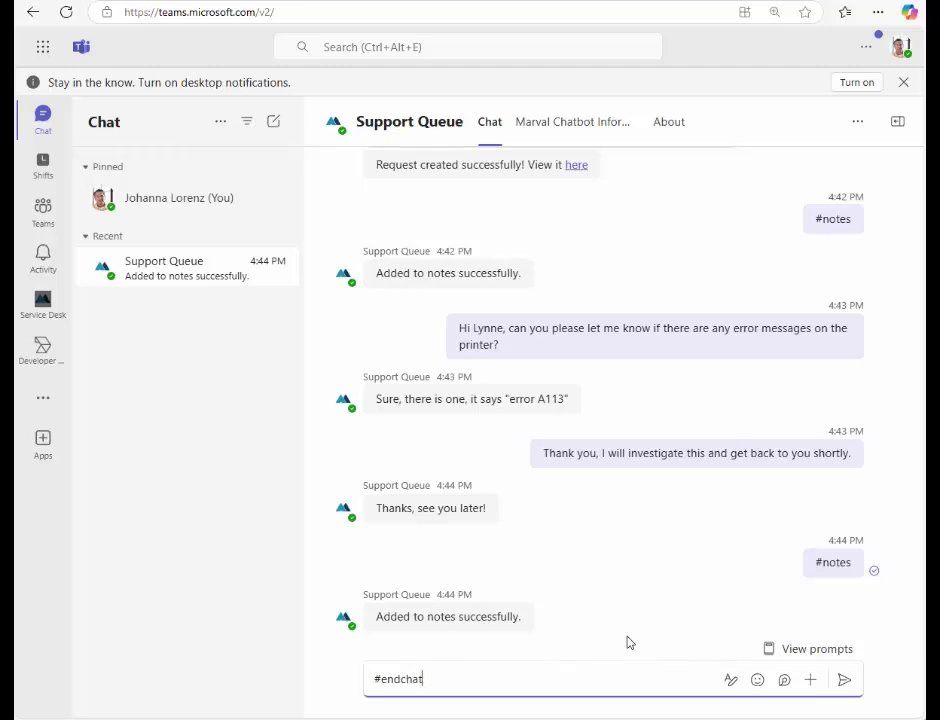
{"action": "key", "text": "Return"}
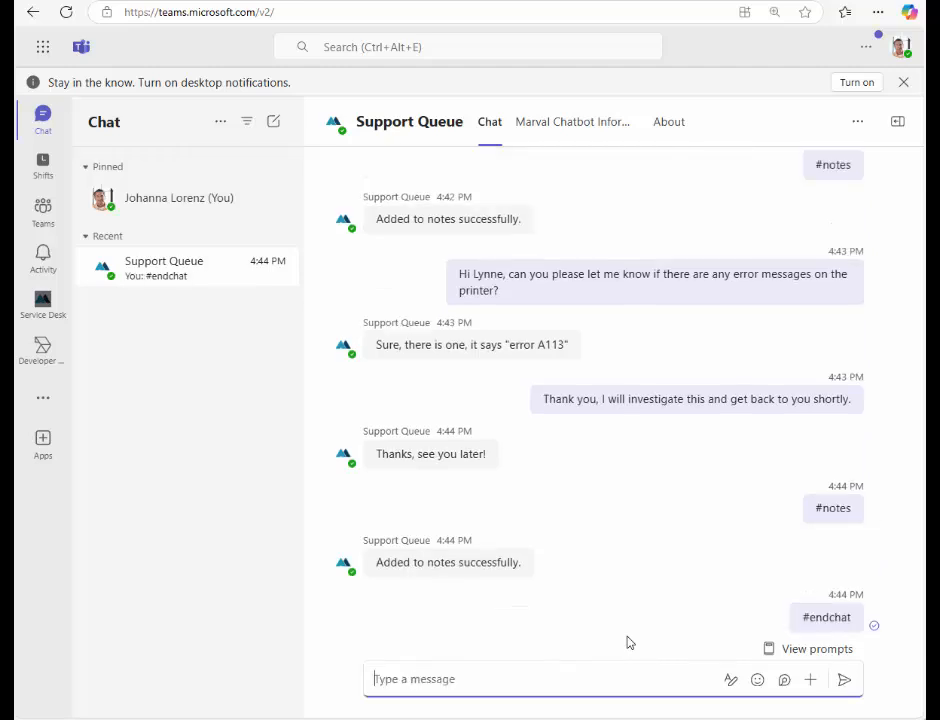
{"action": "type", "text": "#queue"}
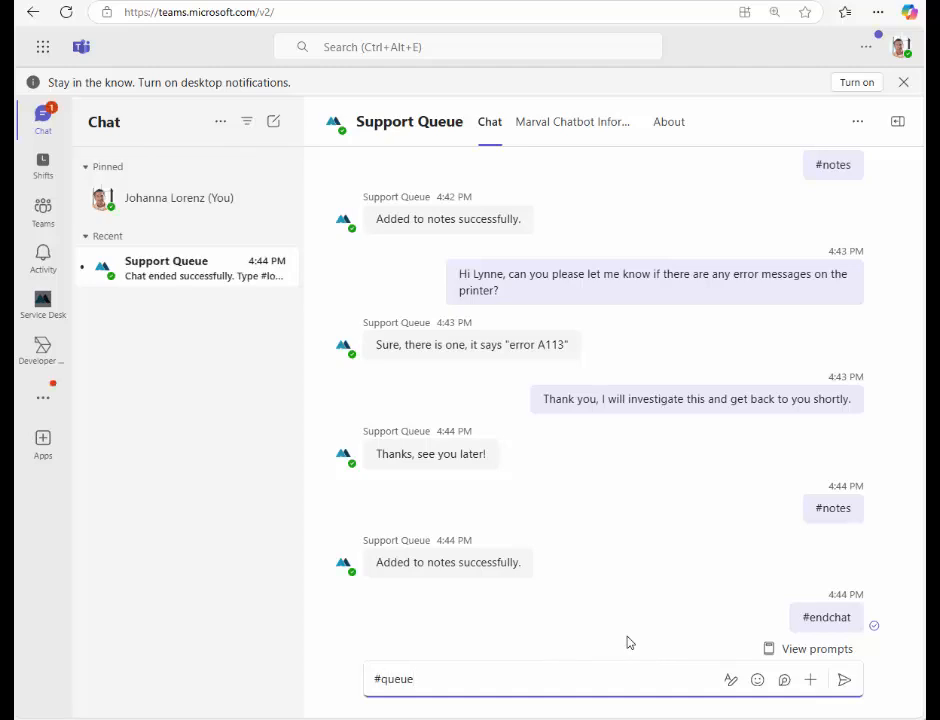
{"action": "key", "text": "Return"}
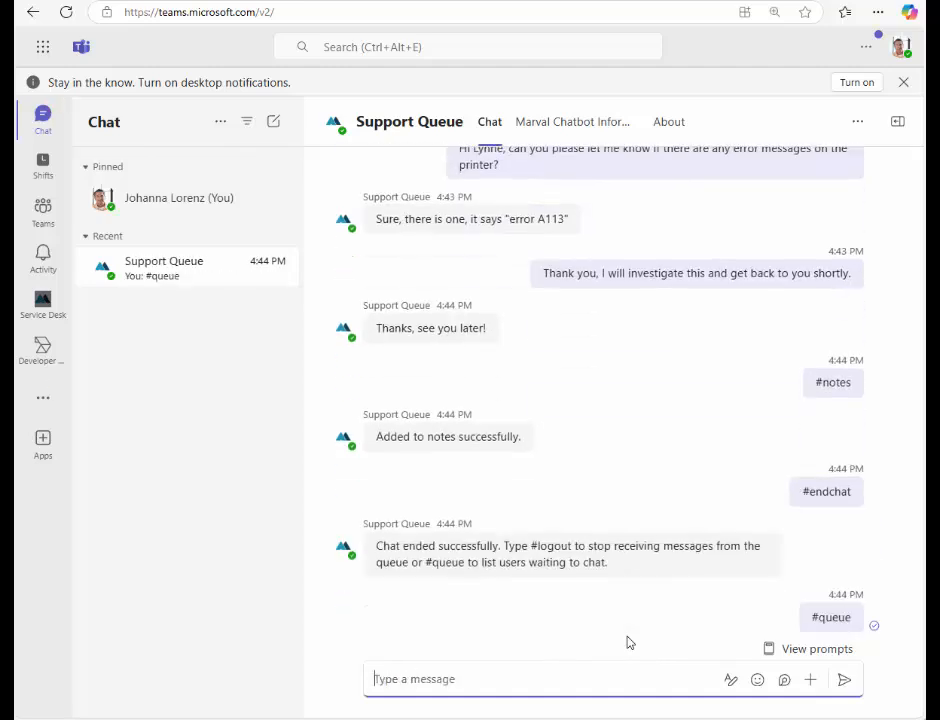